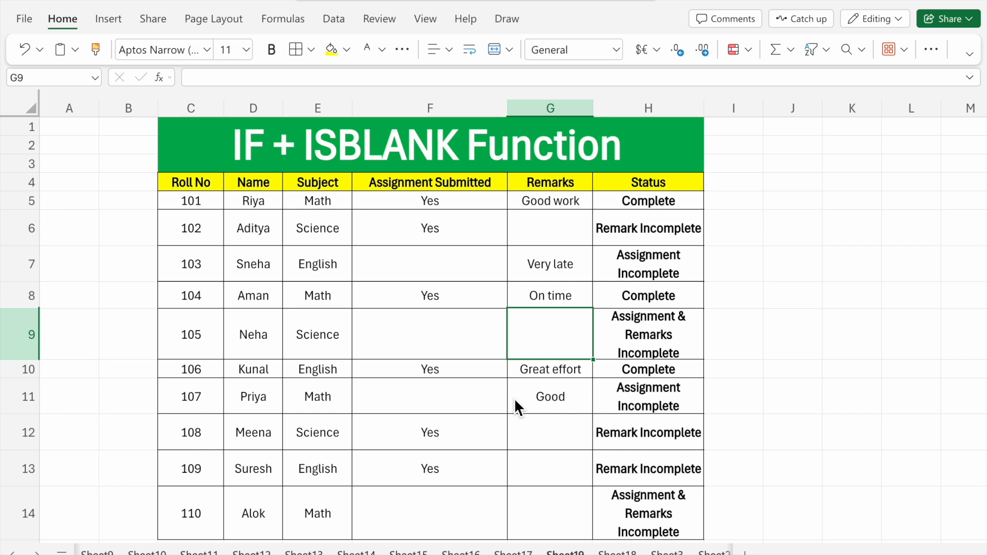
- Examine the Roll No, Name and Subject columns and compare the Assignment Submitted and Remarks entries with Status in rows 5 to 7
drag(201, 181, 195, 342)
drag(267, 186, 274, 398)
drag(335, 189, 334, 383)
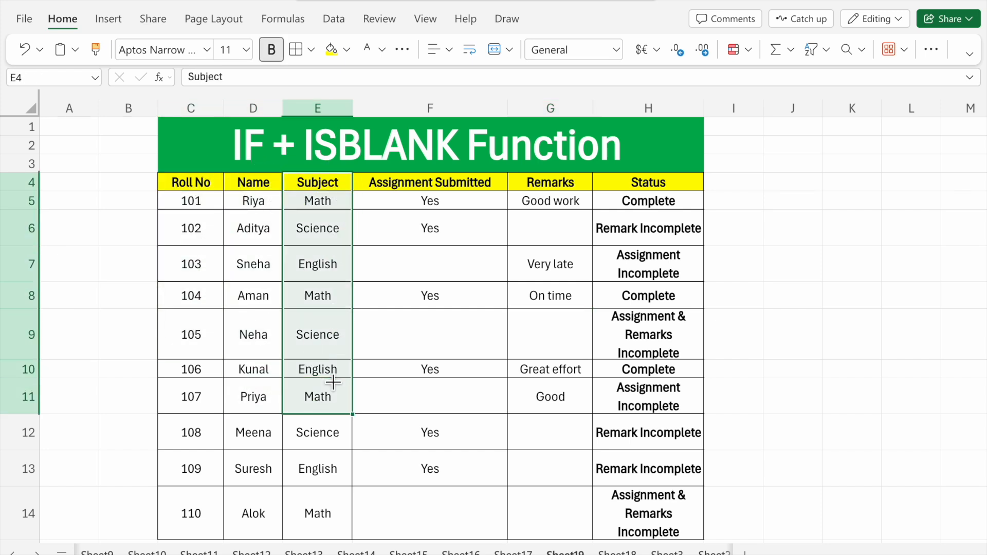
drag(461, 194, 479, 207)
click(480, 207)
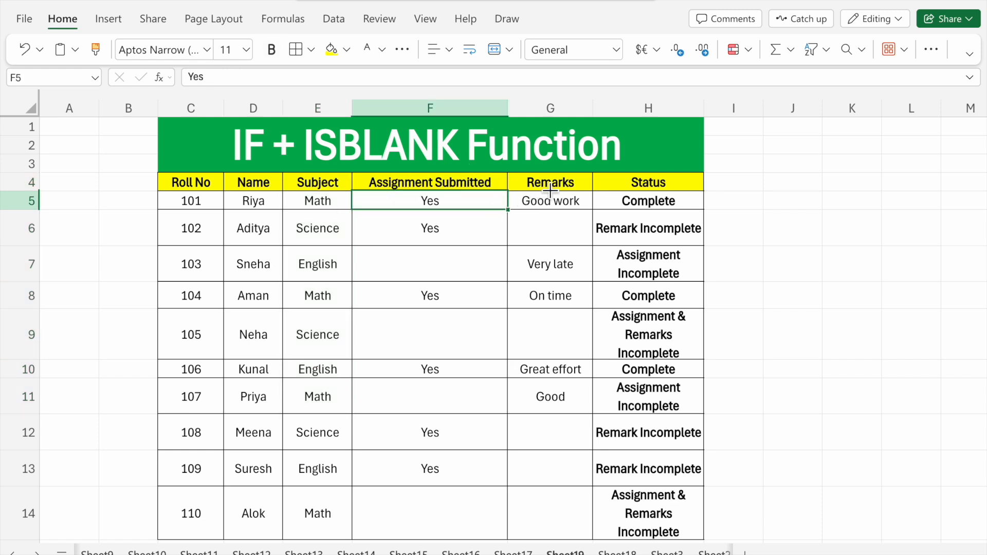
drag(553, 186, 556, 198)
click(532, 236)
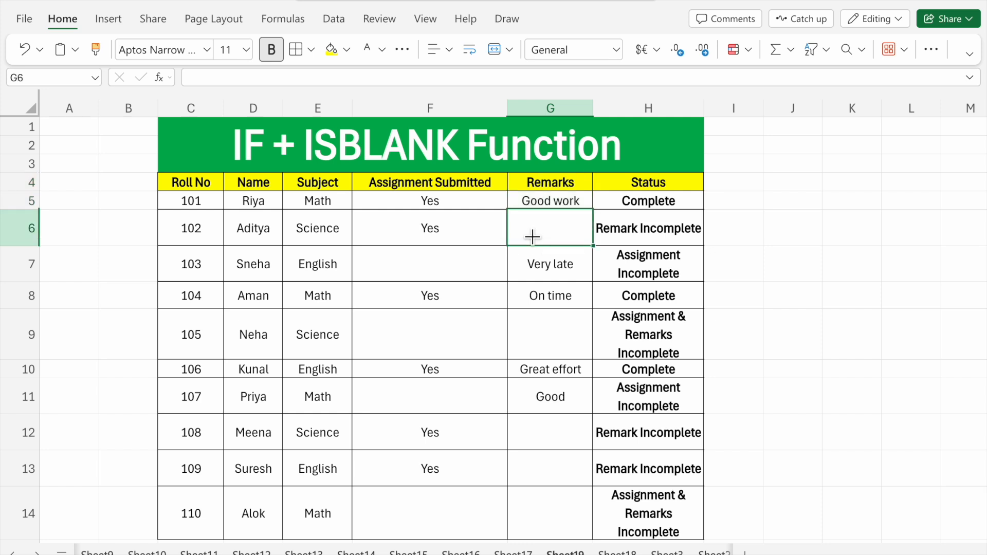
click(444, 207)
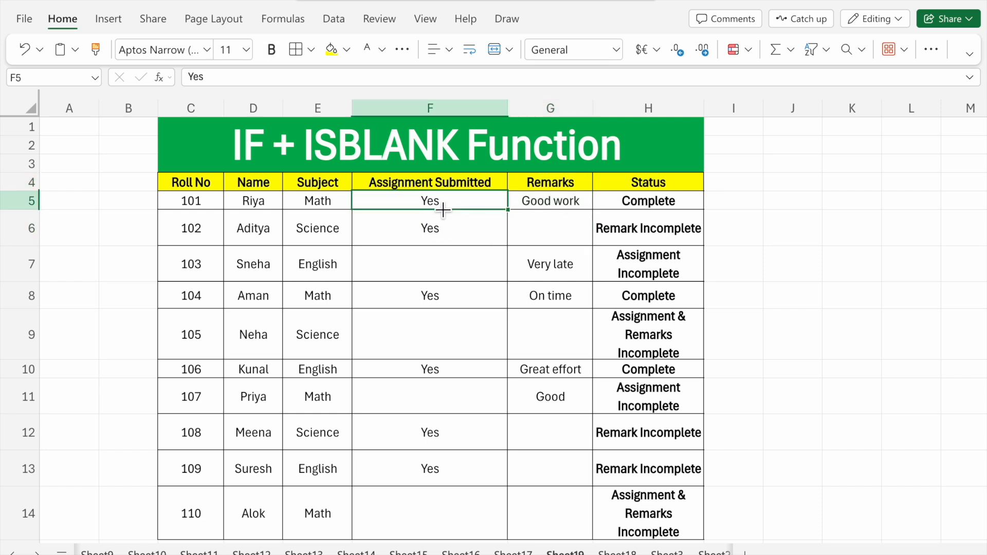
click(554, 209)
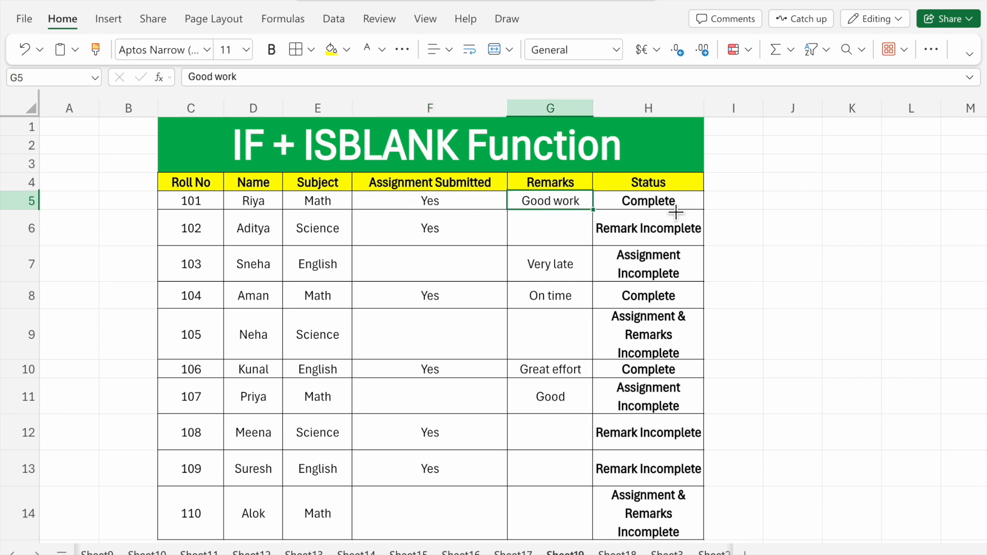
click(459, 238)
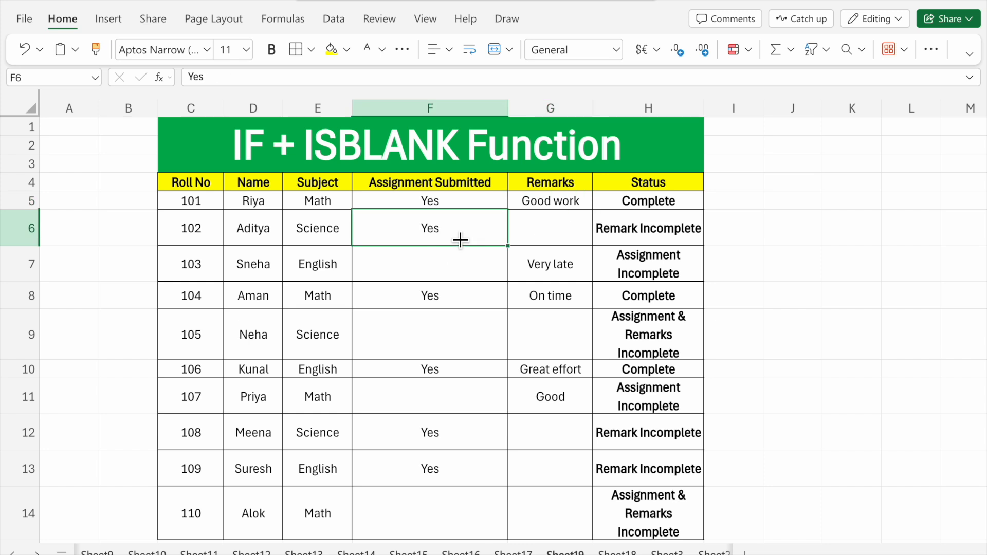
click(548, 234)
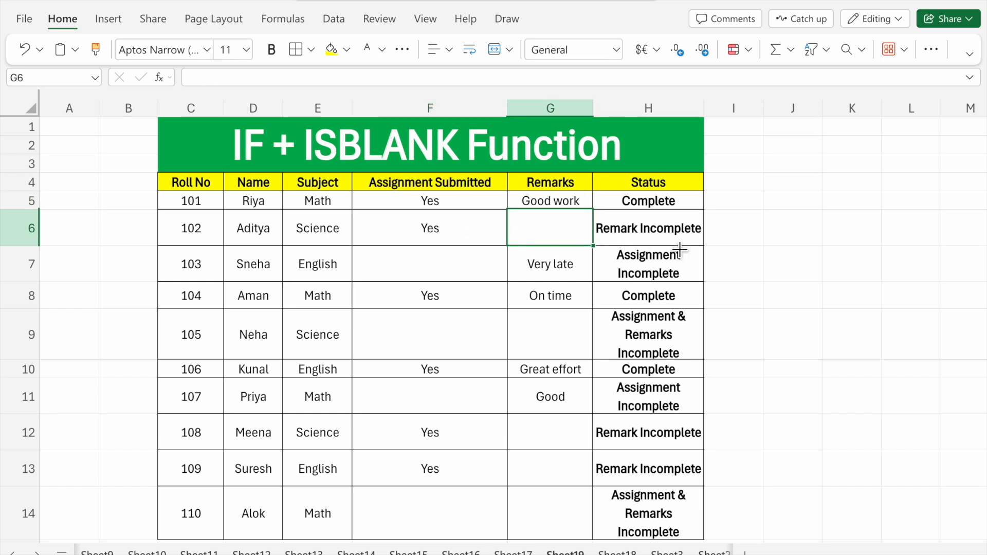
click(452, 267)
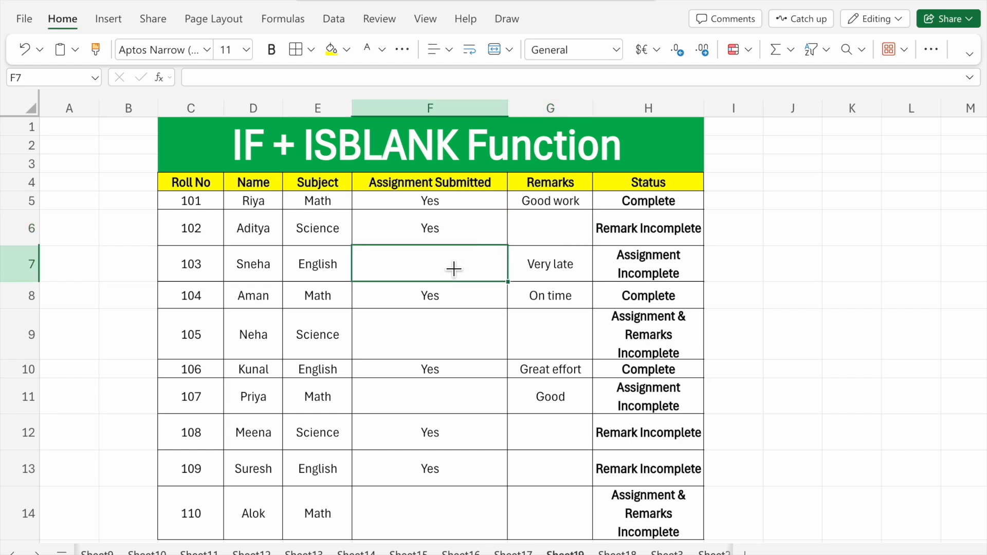
click(543, 272)
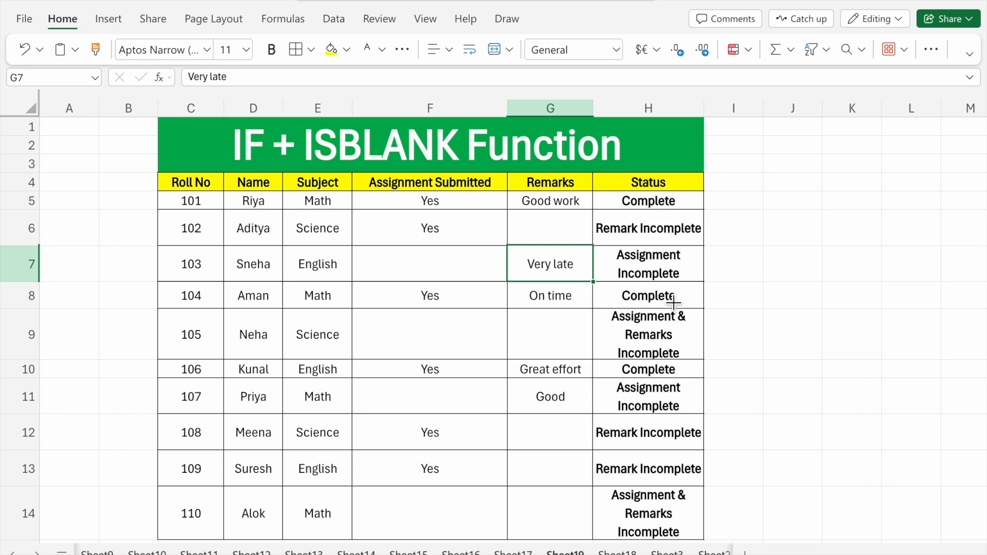
- Clear the existing Status formulas from cells H5 to H14
scroll(582, 438, down, 1)
scroll(582, 438, up, 1)
drag(654, 207, 669, 523)
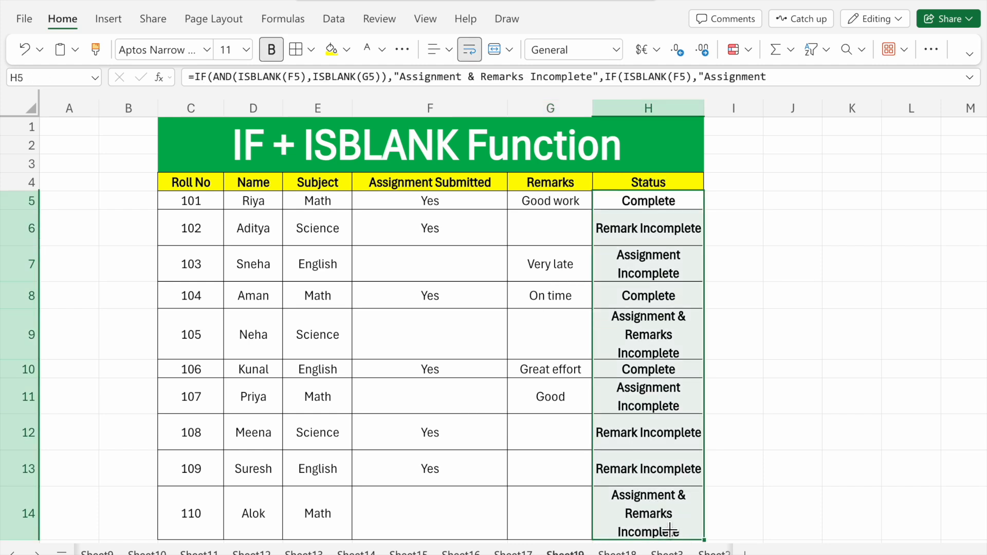
key(Delete)
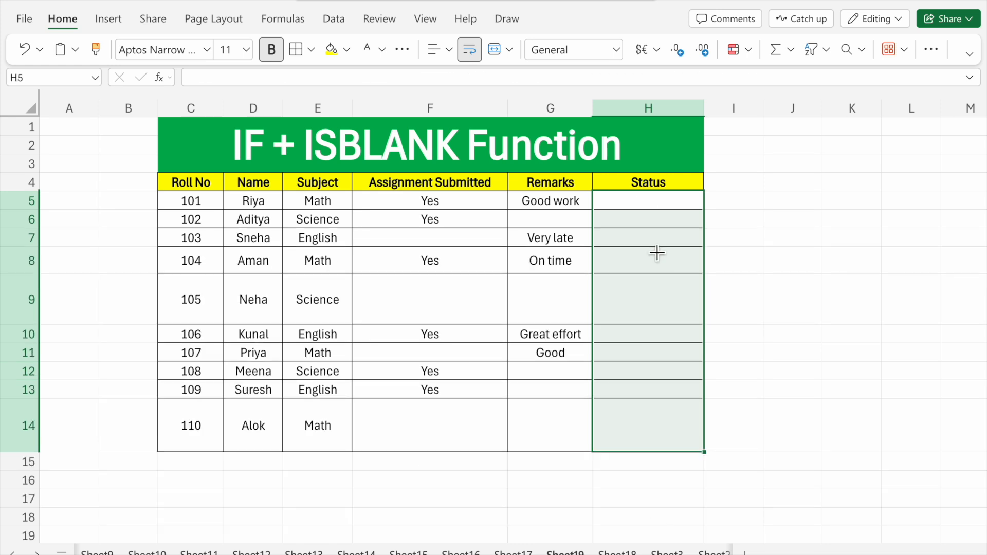
- Start a formula in H5 with IF and a nested AND whose first condition is ISBLANK(F5)
click(648, 202)
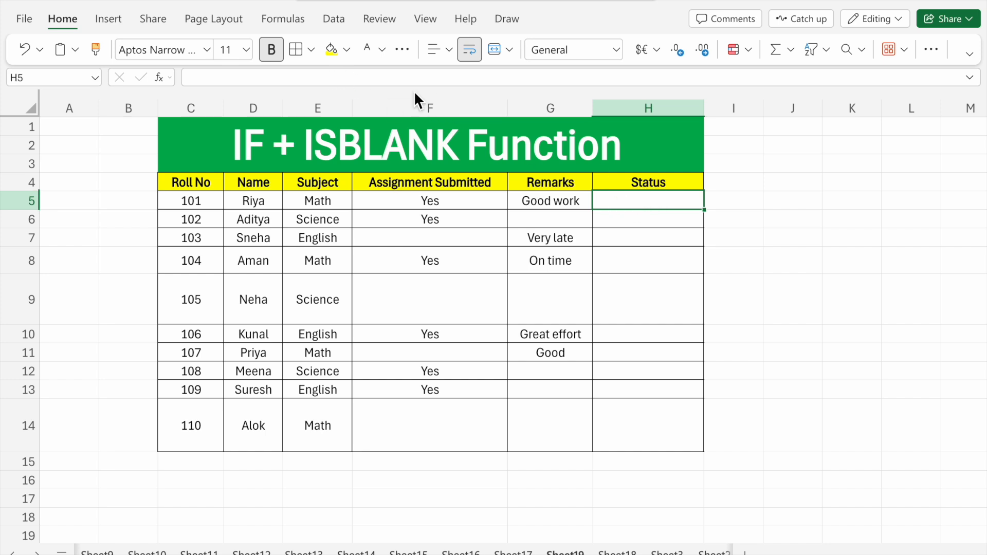
click(294, 78)
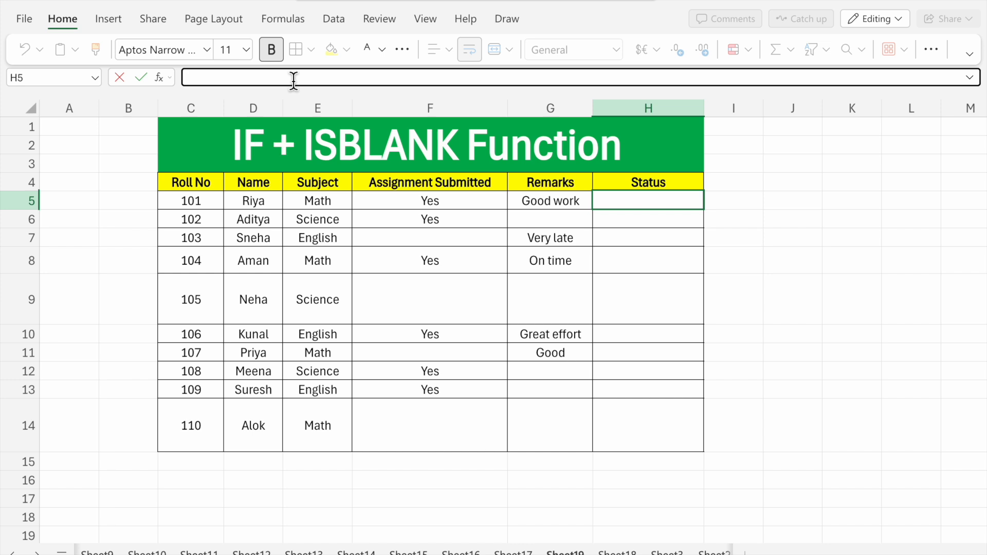
text(=)
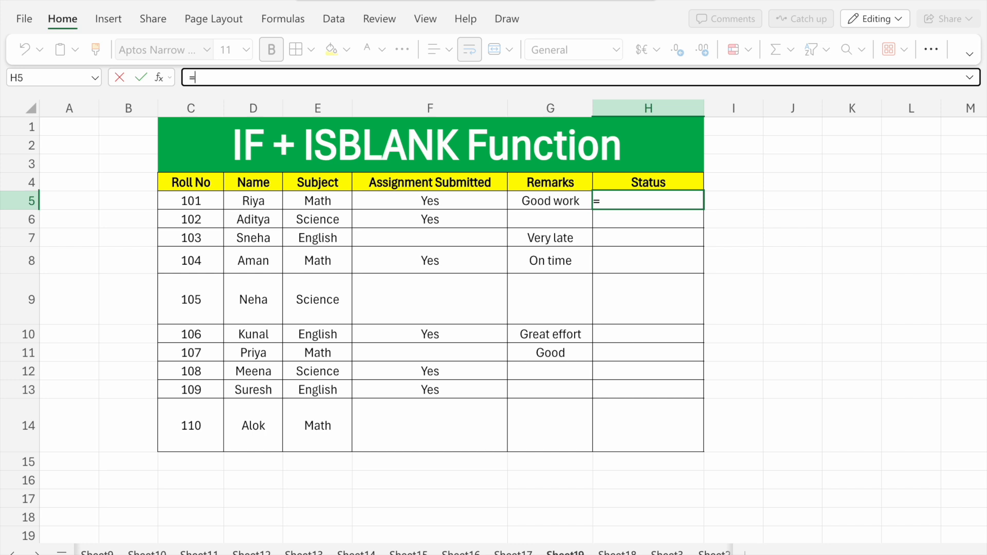
text(if)
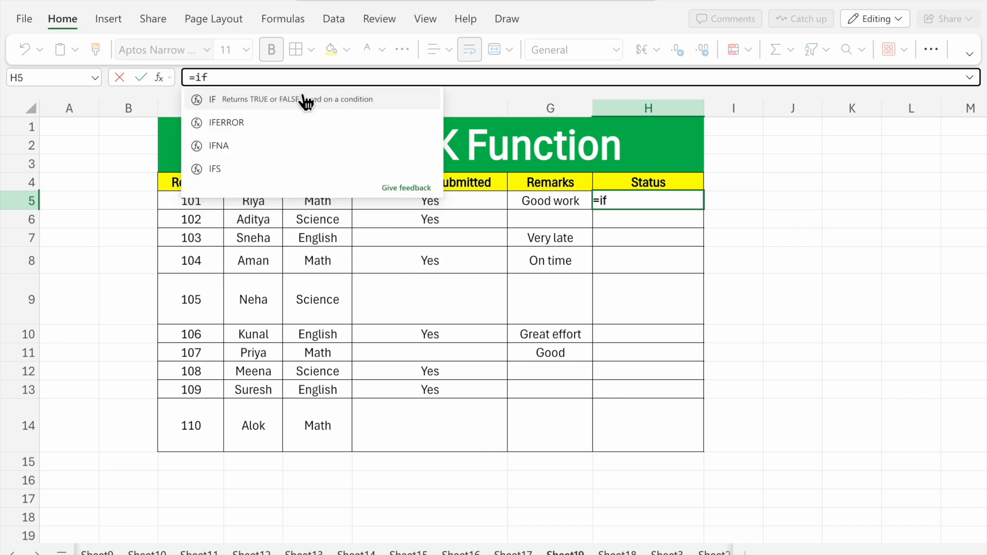
click(305, 103)
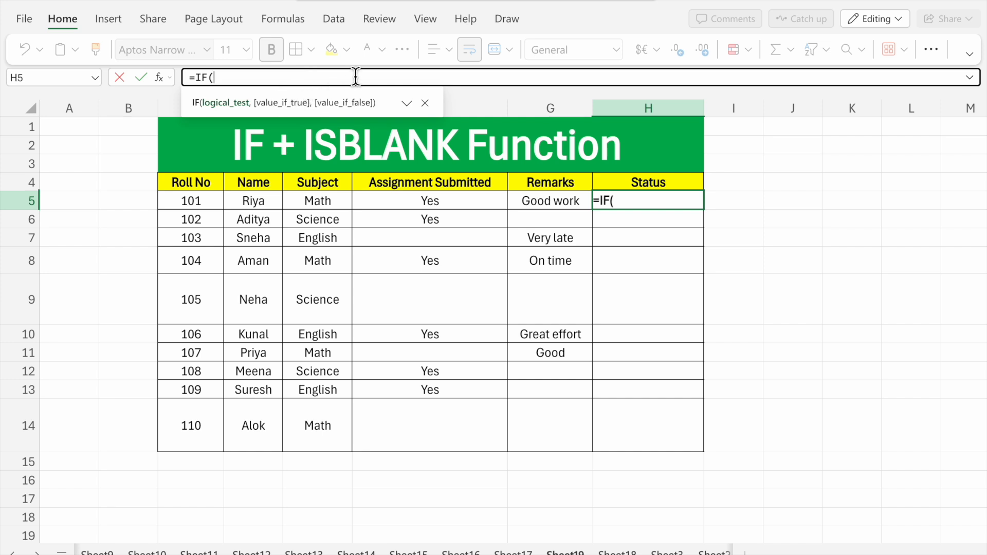
text(and)
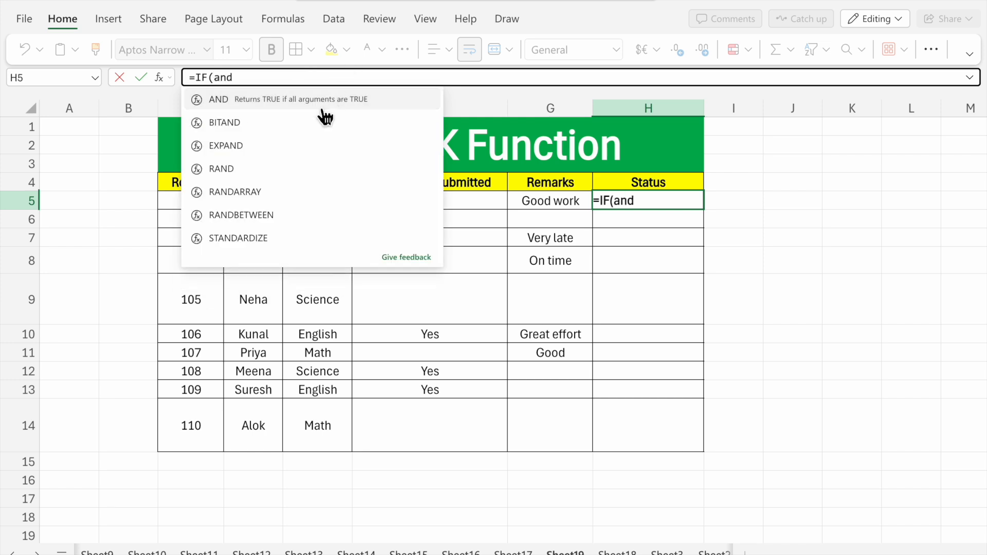
click(322, 102)
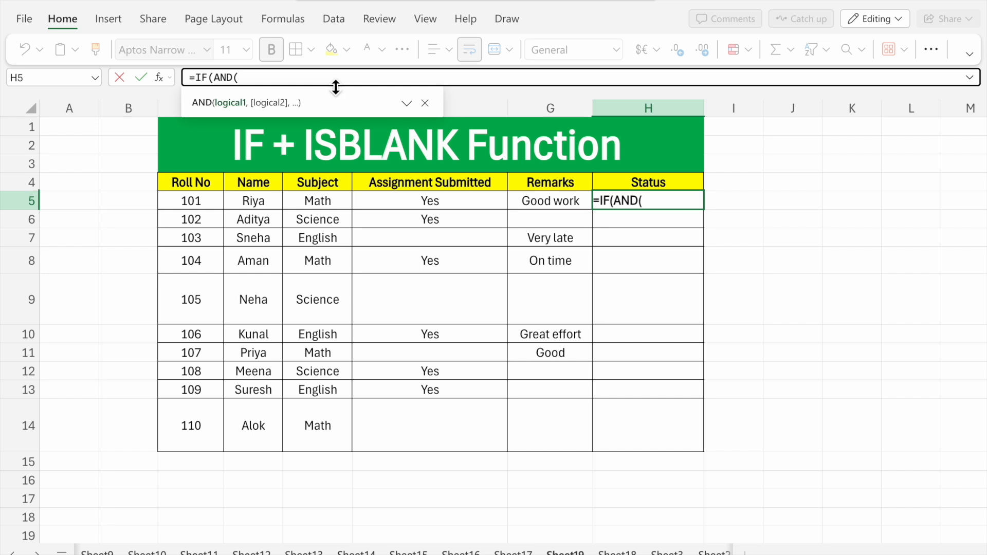
text(is)
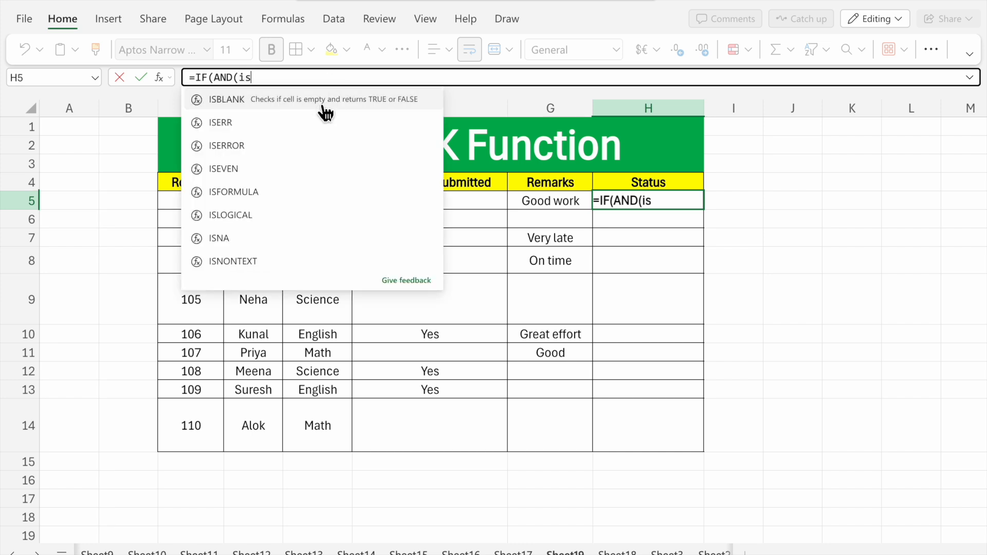
click(325, 103)
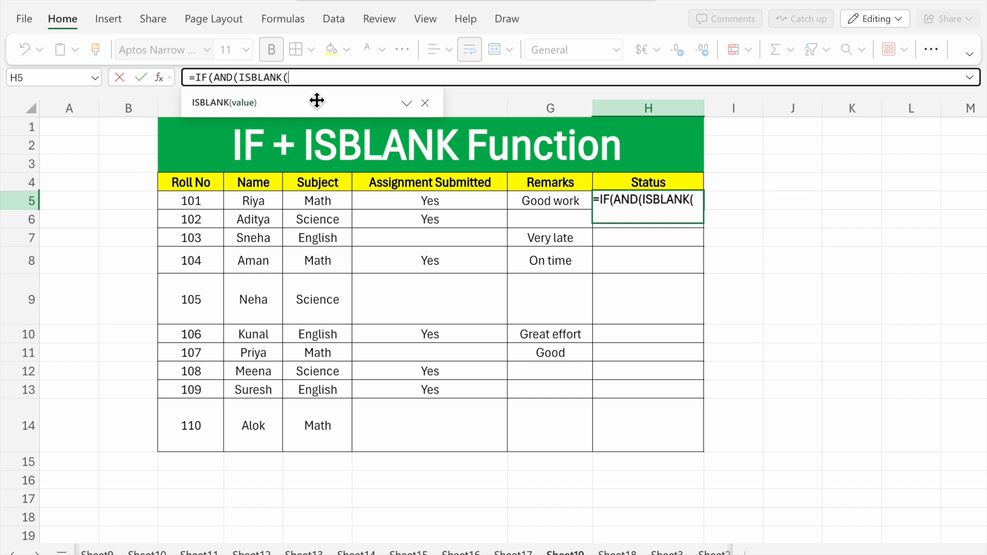
click(453, 208)
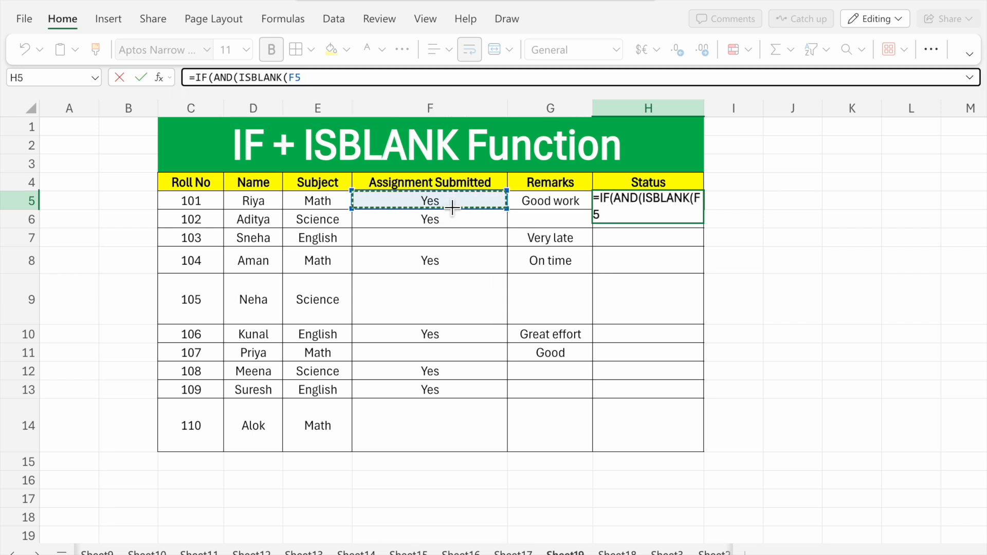
text())
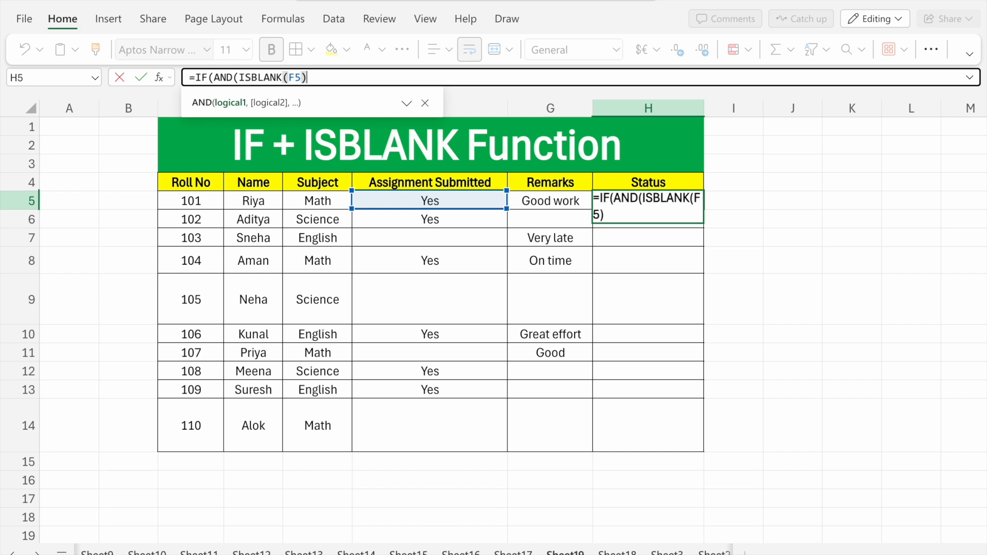
- Add ISBLANK(G5) as the second condition in H5's formula and close the AND function
text(,)
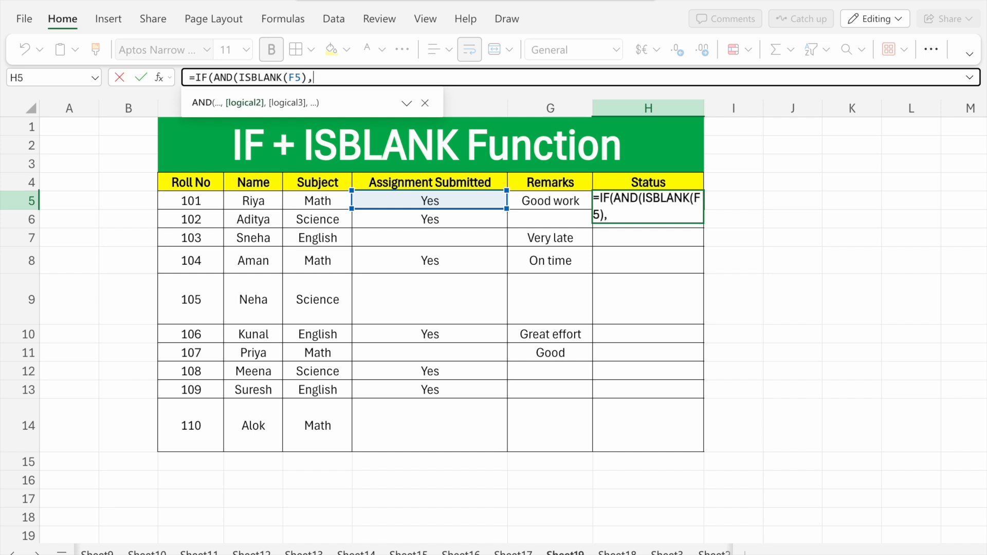
text(Is)
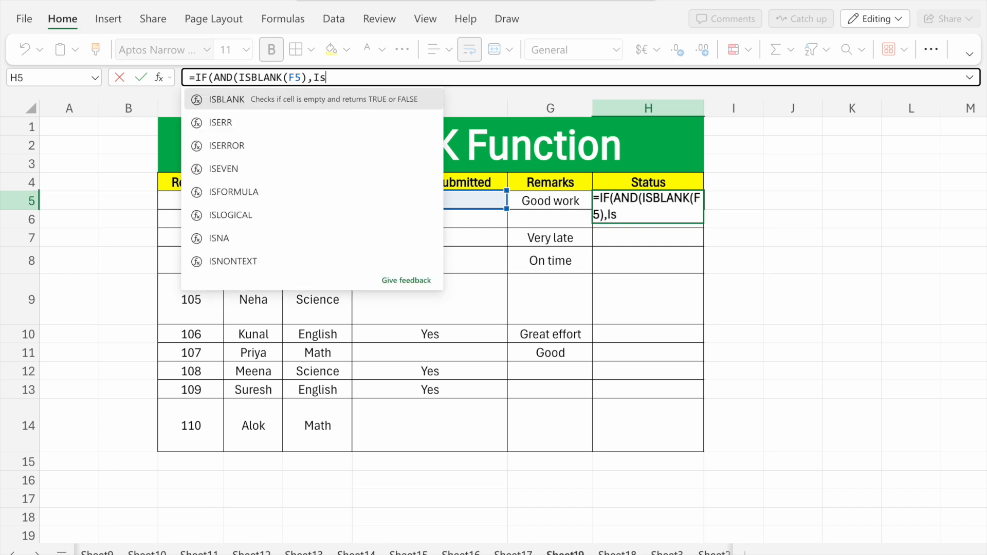
double_click(385, 99)
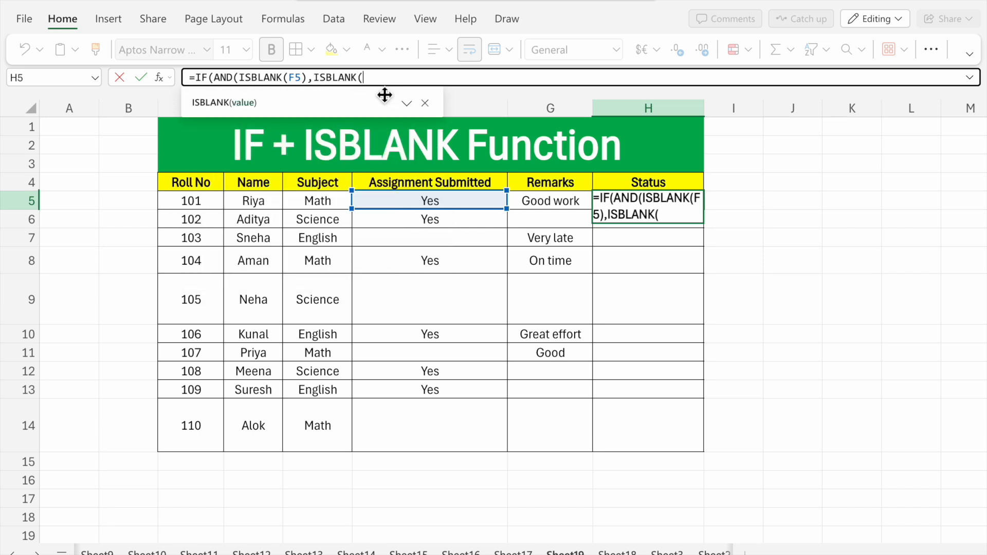
click(538, 206)
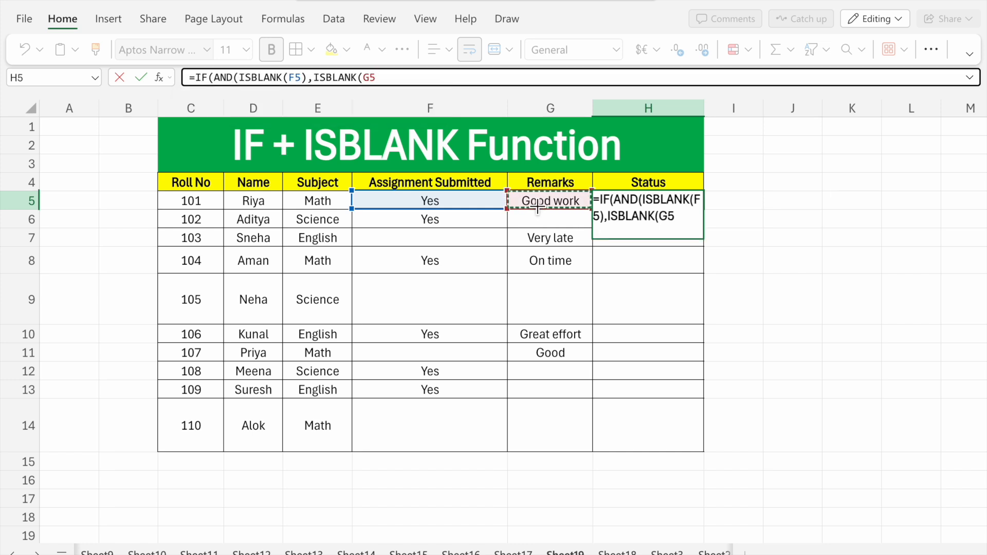
text())
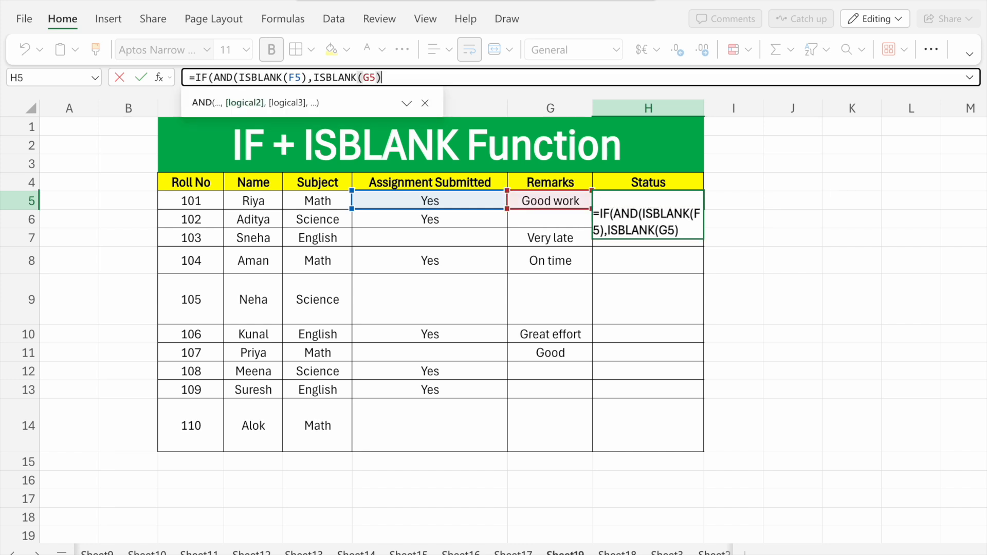
text())
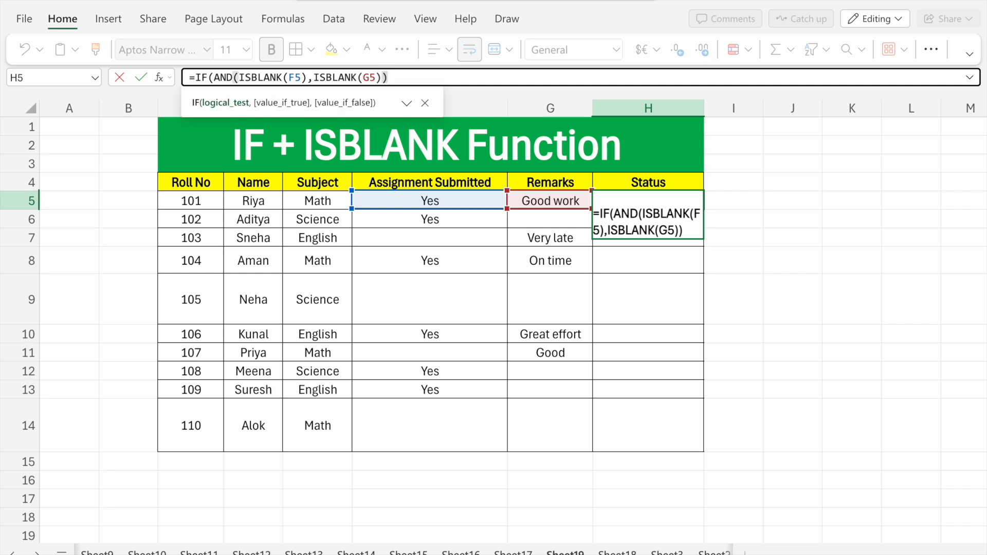
text(,)
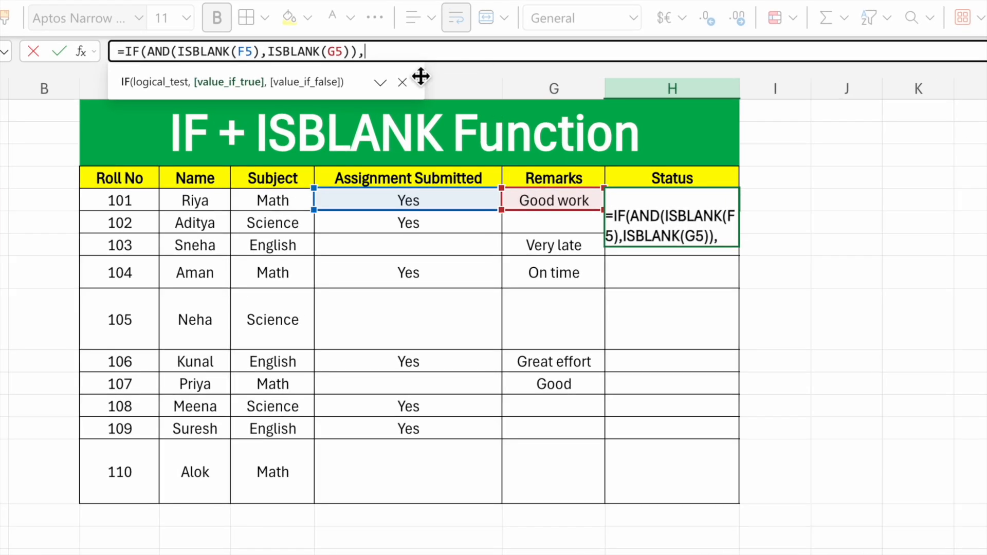
- Add "Assignment & Remark Incomplete" as the value-if-true result of the outer IF in H5's formula
key(alt)
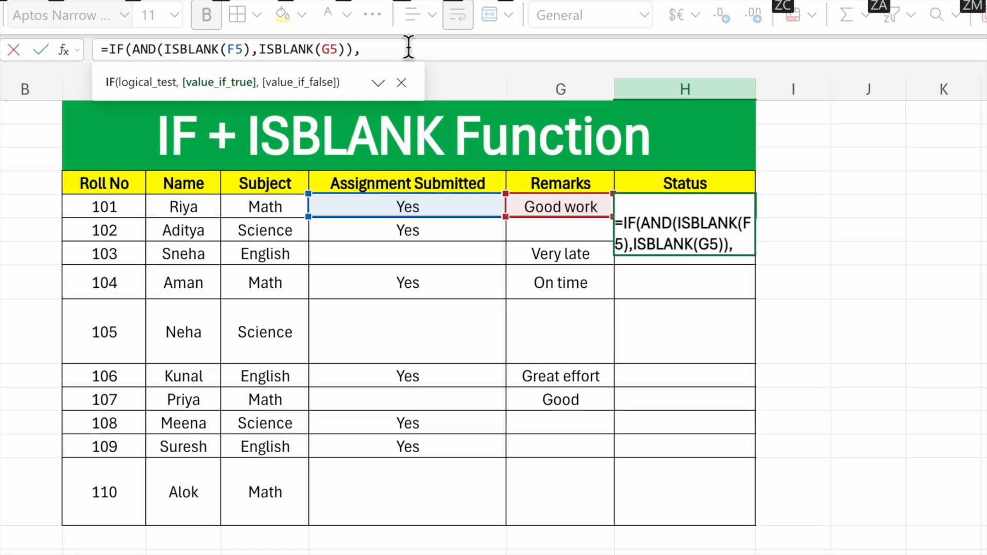
click(403, 50)
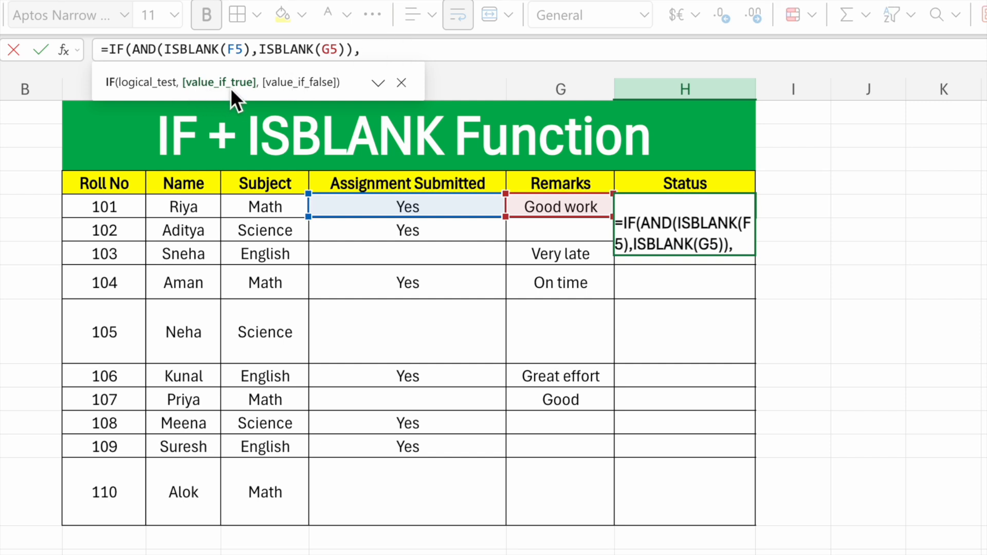
click(386, 48)
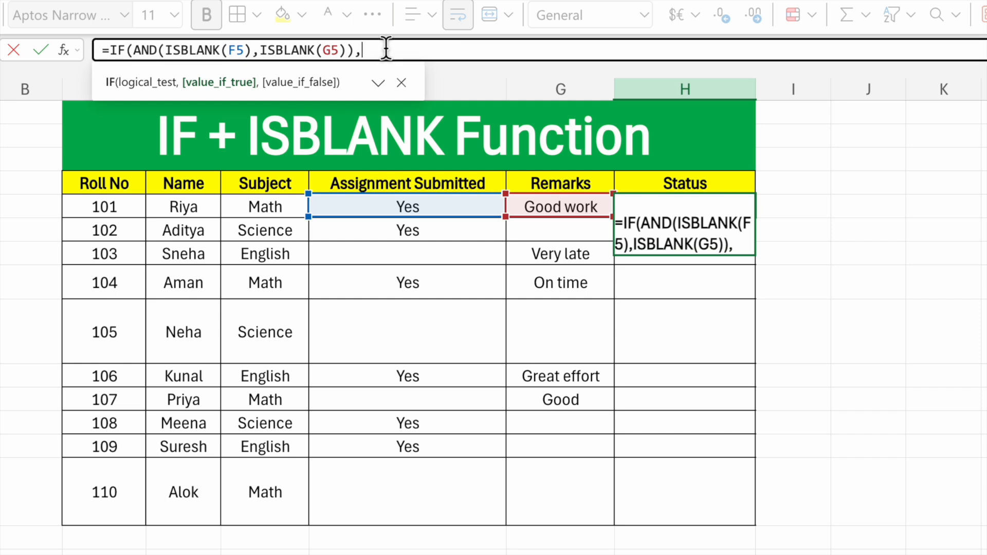
text(")
text(Ai)
text(s)
key(BackSpace)
key(BackSpace)
text(ssignment)
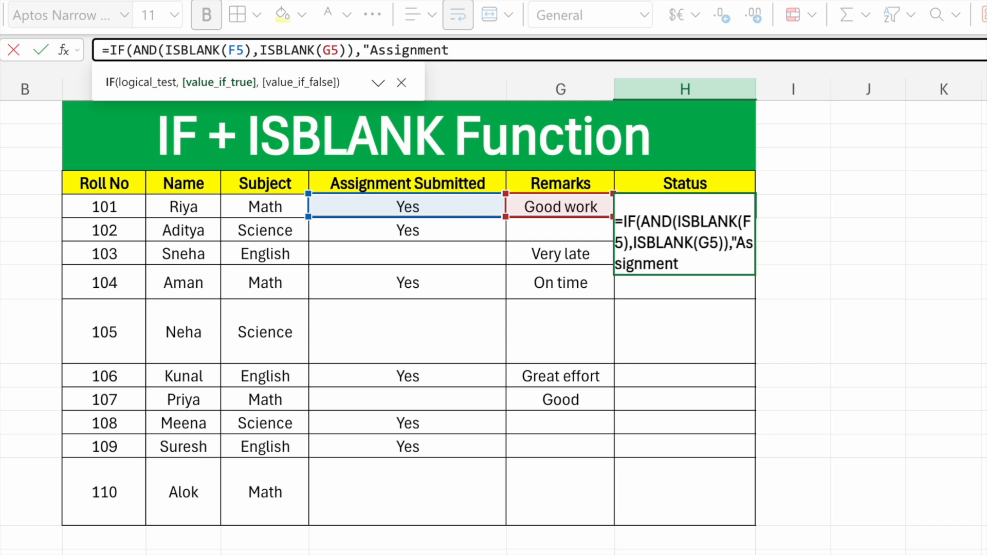
text(&)
key(BackSpace)
text(& Remark)
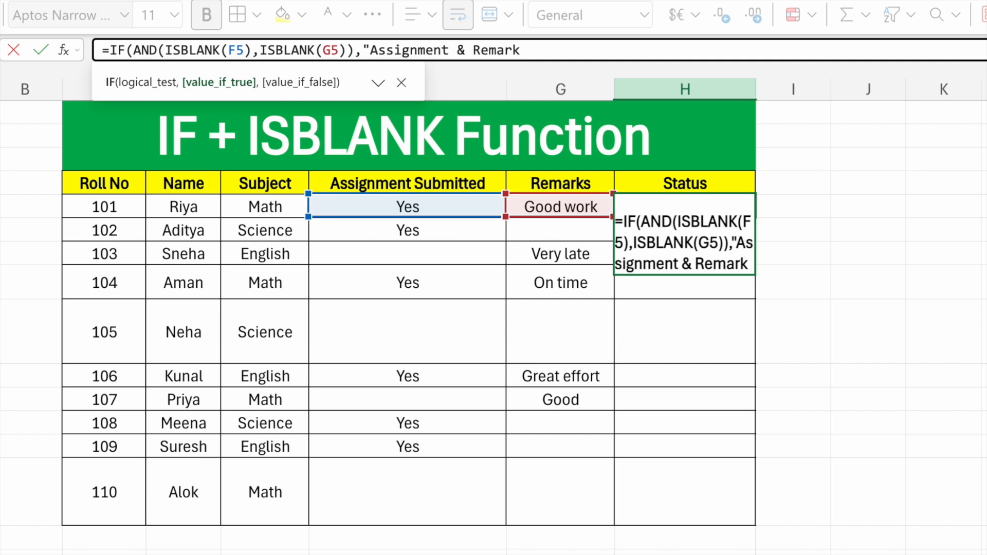
text( In)
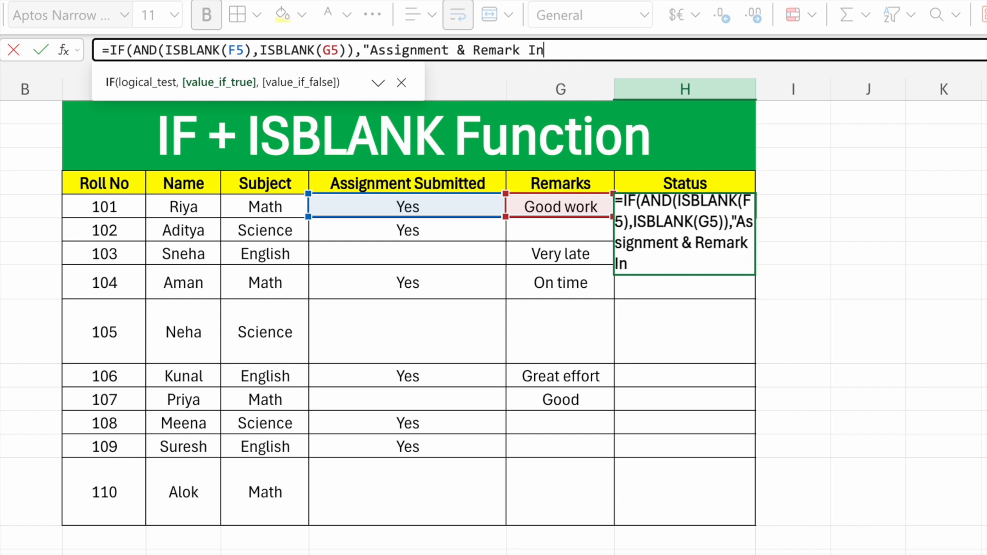
text(complete)
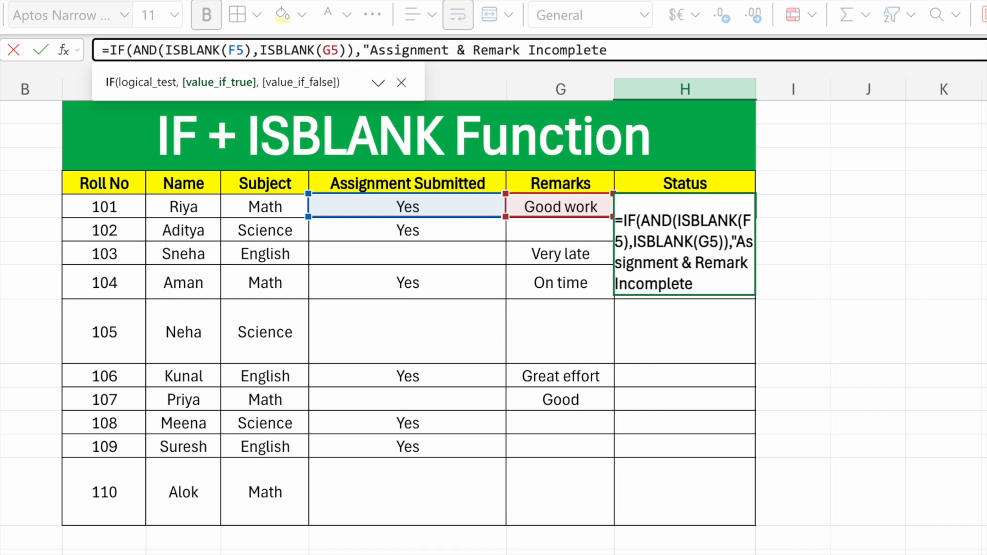
text(",)
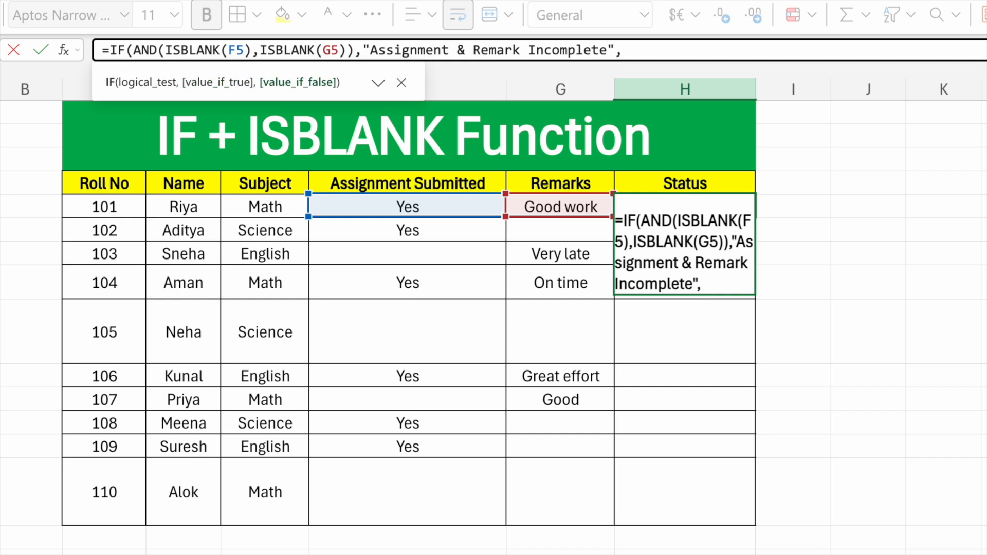
text(If)
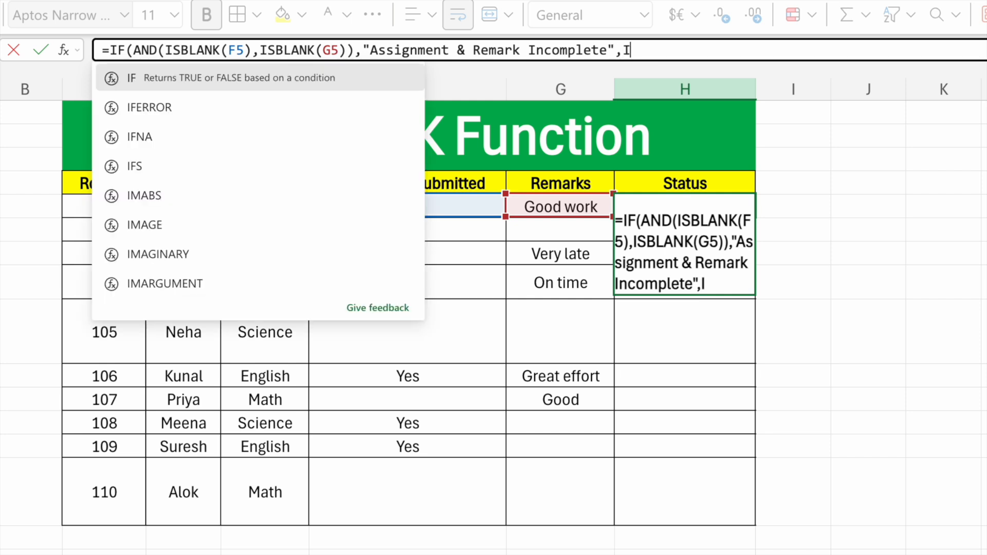
- Nest a second IF as the outer IF's value-if-false in H5, with ISBLANK(F5) as its logical test
double_click(187, 78)
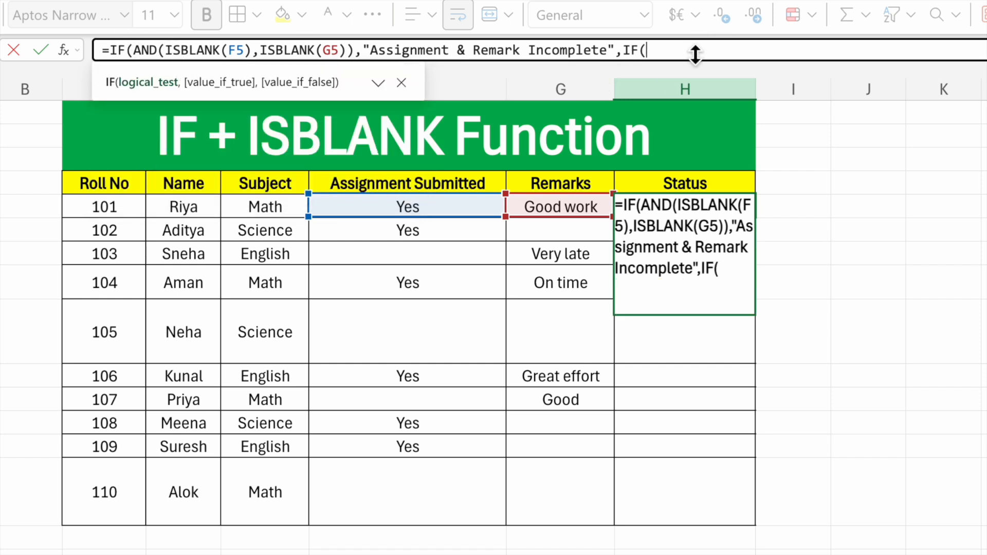
click(445, 208)
key(BackSpace)
key(BackSpace)
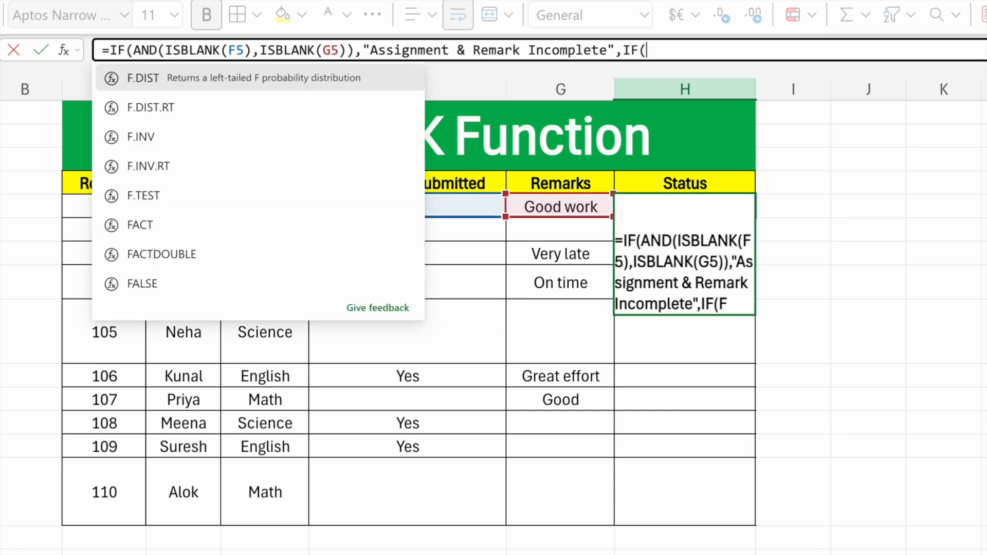
text(is)
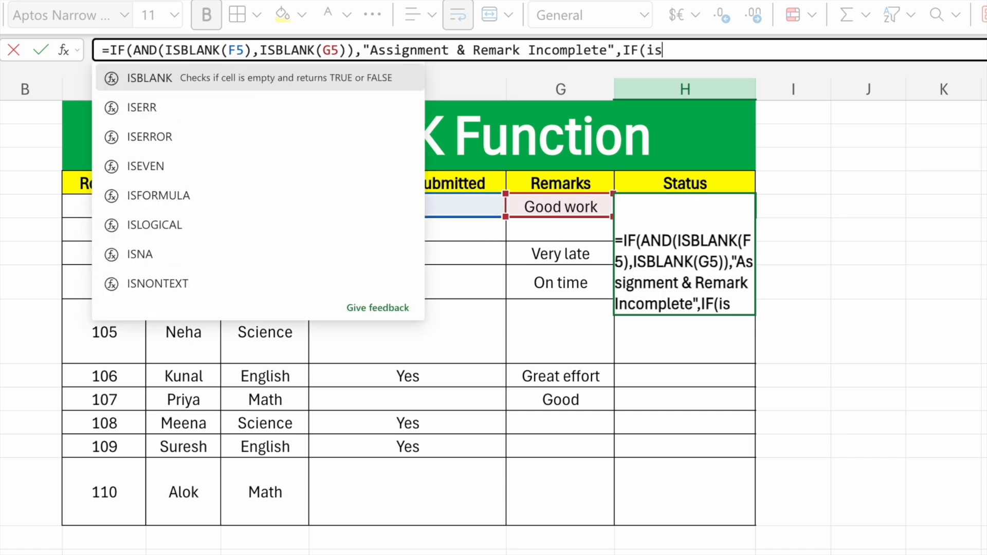
double_click(337, 80)
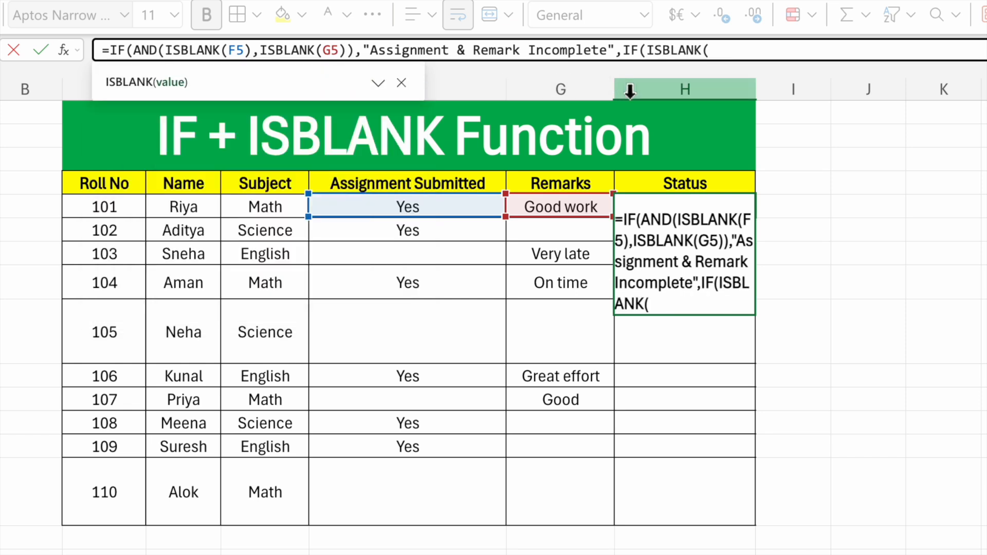
click(433, 207)
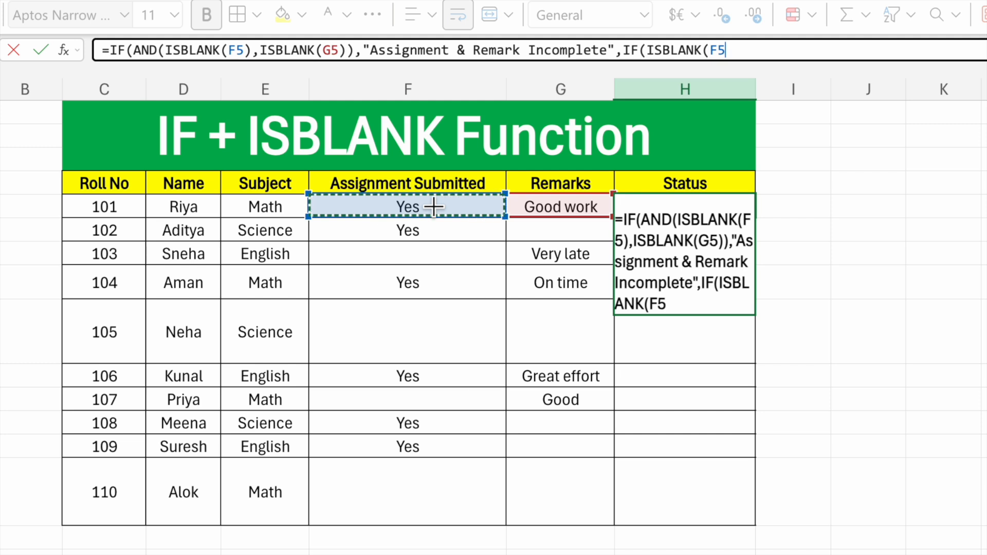
text())
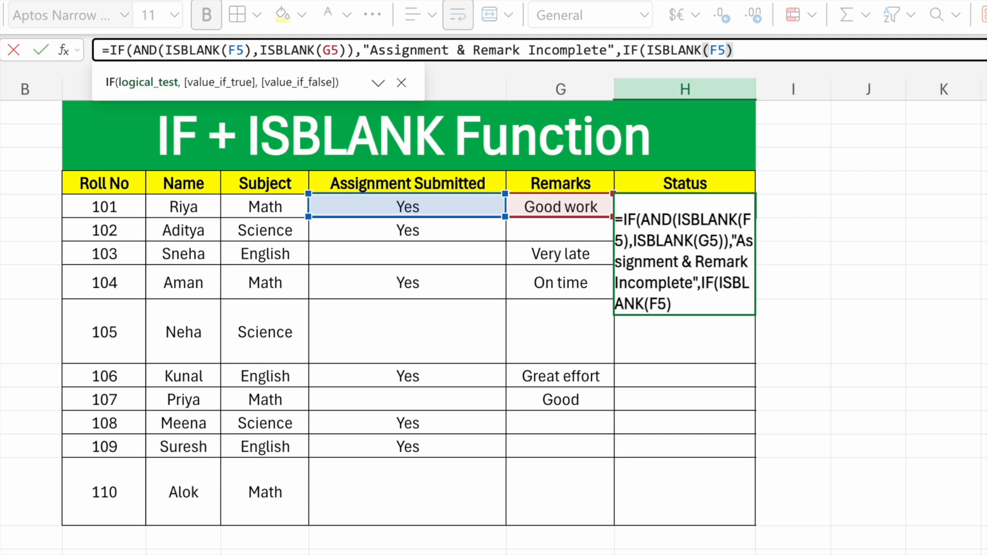
text(,)
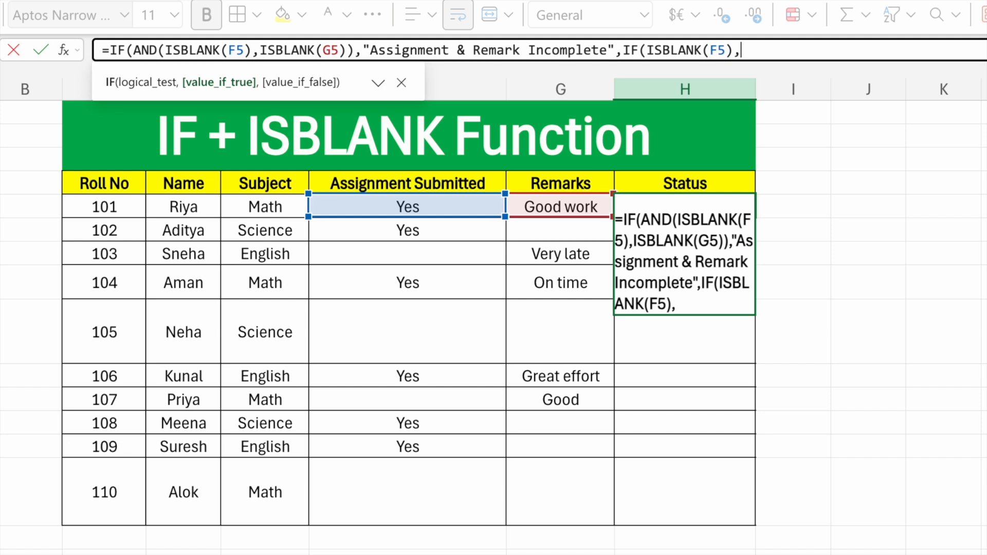
- Enter "Assignement Incomplete" as the value-if-true result of the second IF in H5's formula
text(")
text(Assi)
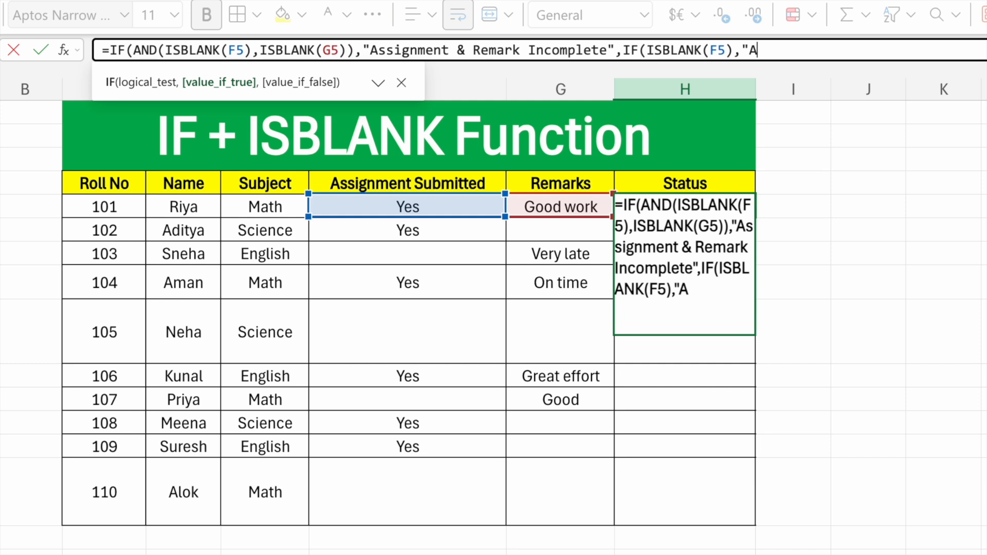
text(gne)
text(ment)
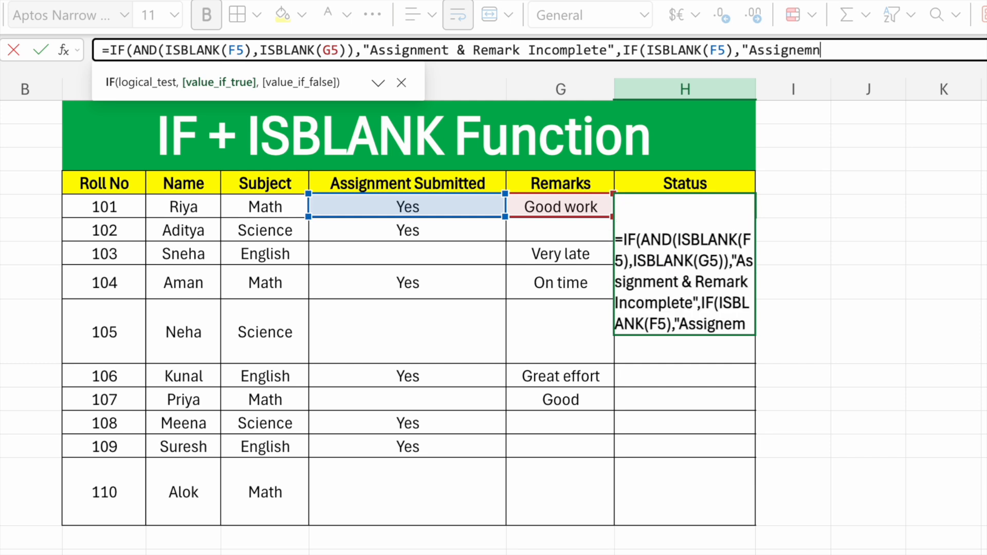
text( In)
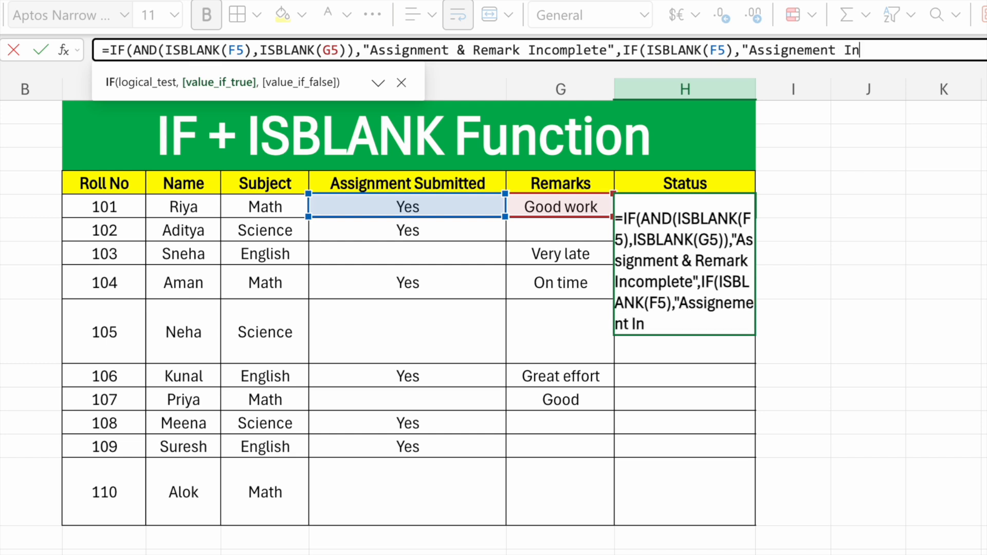
text(complete)
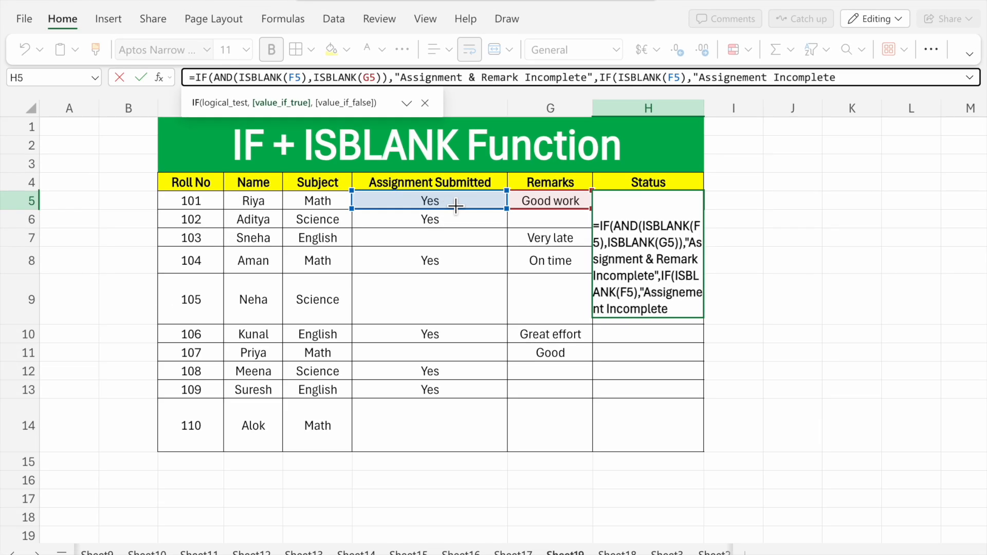
key(alt)
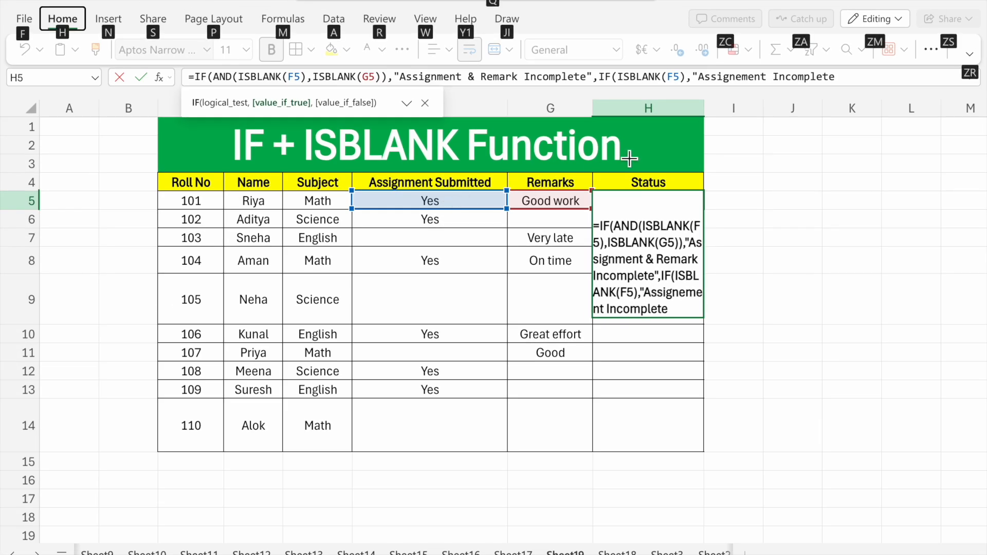
click(849, 82)
text(")
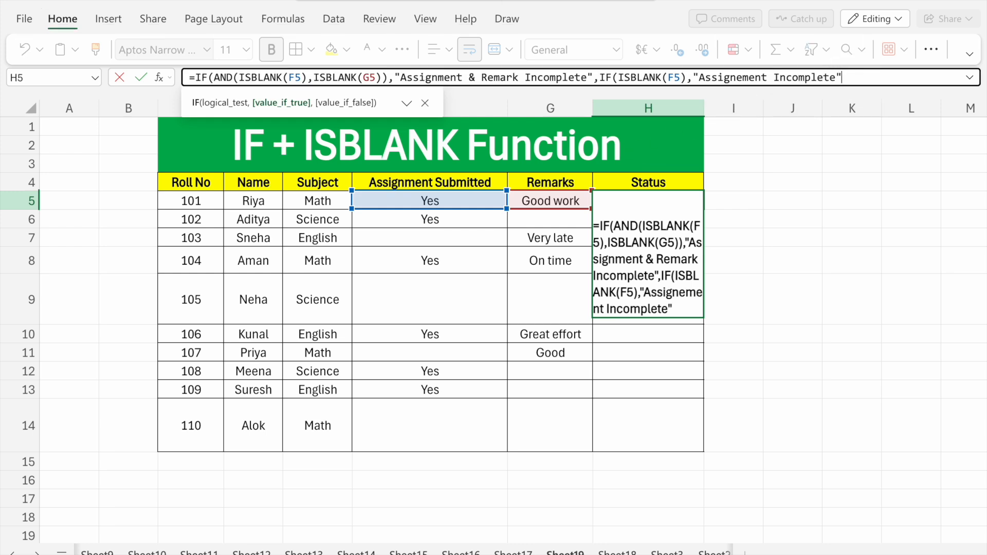
text(,)
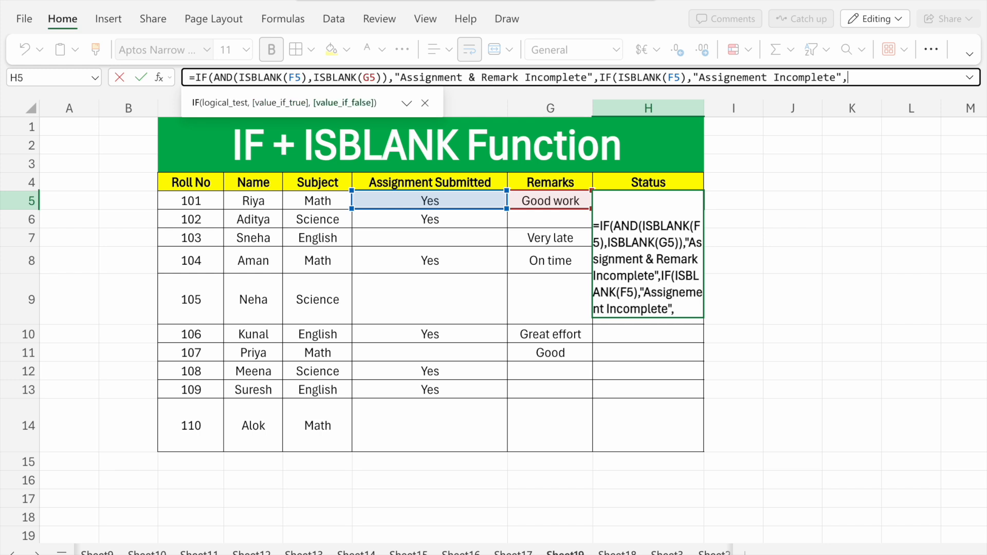
text(If)
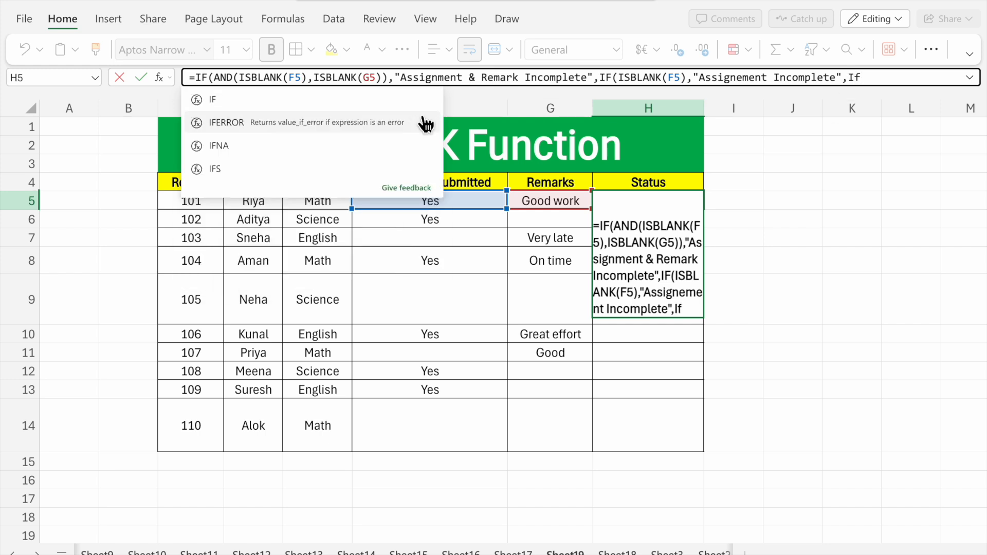
- Nest a third IF as the second IF's value-if-false in H5, with ISBLANK(G5) as its logical test
key(Tab)
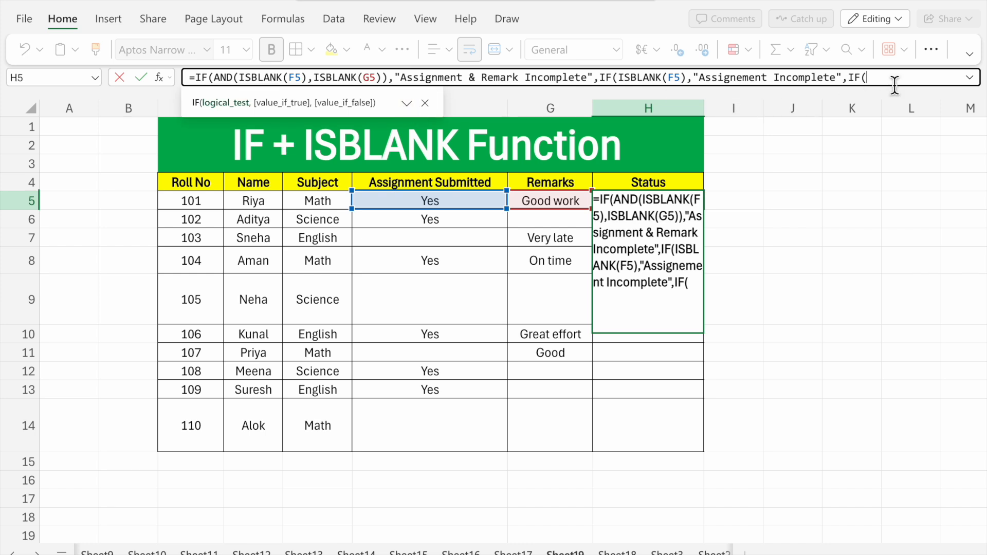
text(is)
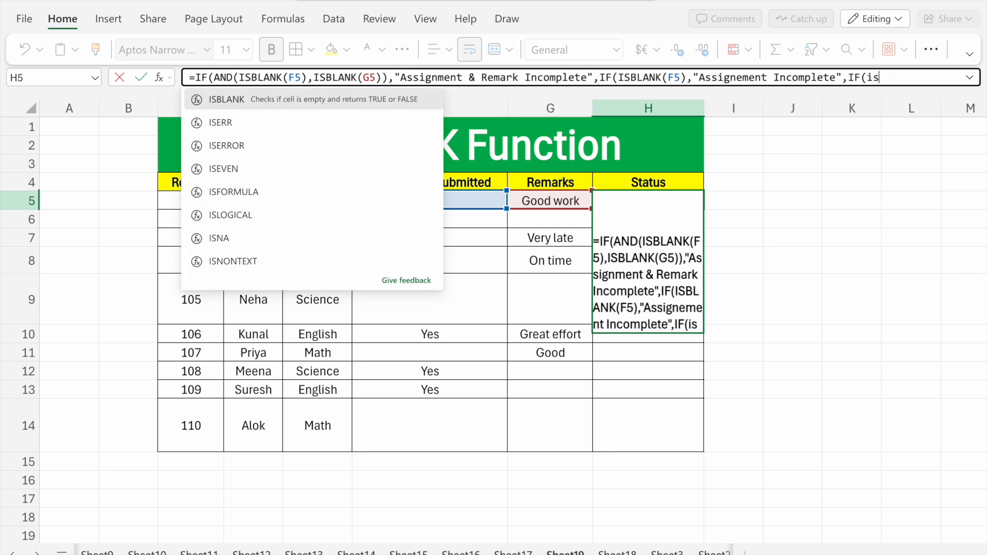
click(403, 102)
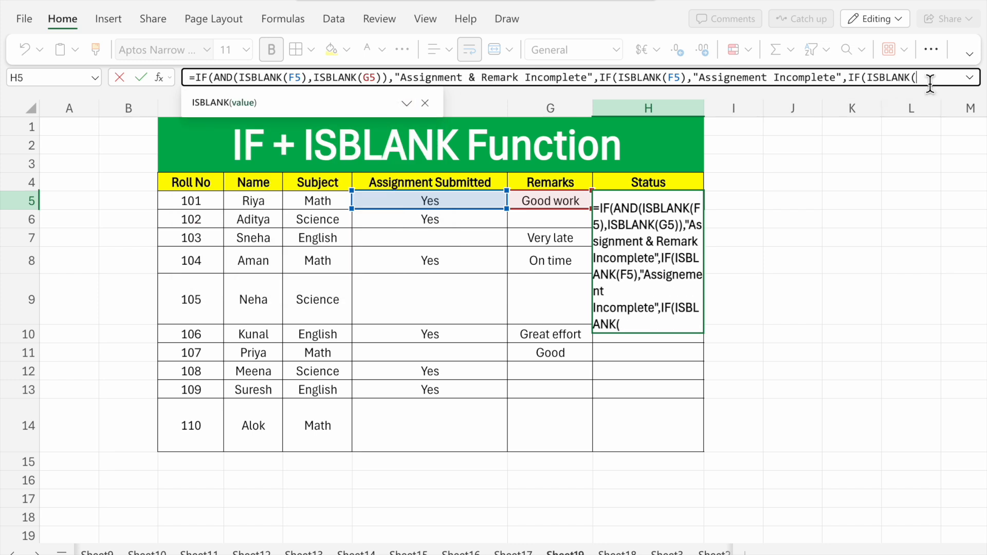
click(566, 204)
text())
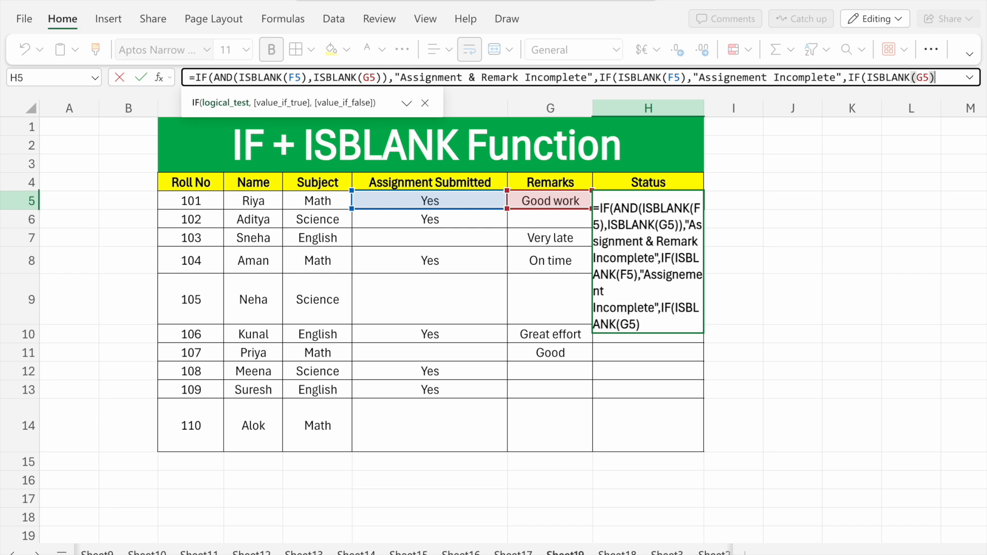
text(,)
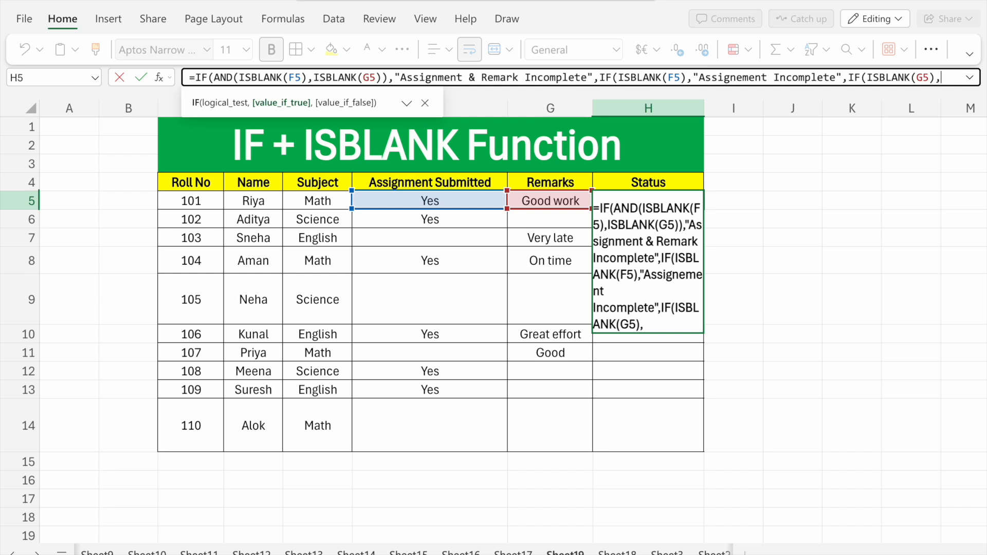
- Enter "Remark Incomplete" as the value-if-true result of the third IF in H5's formula
text("Remark)
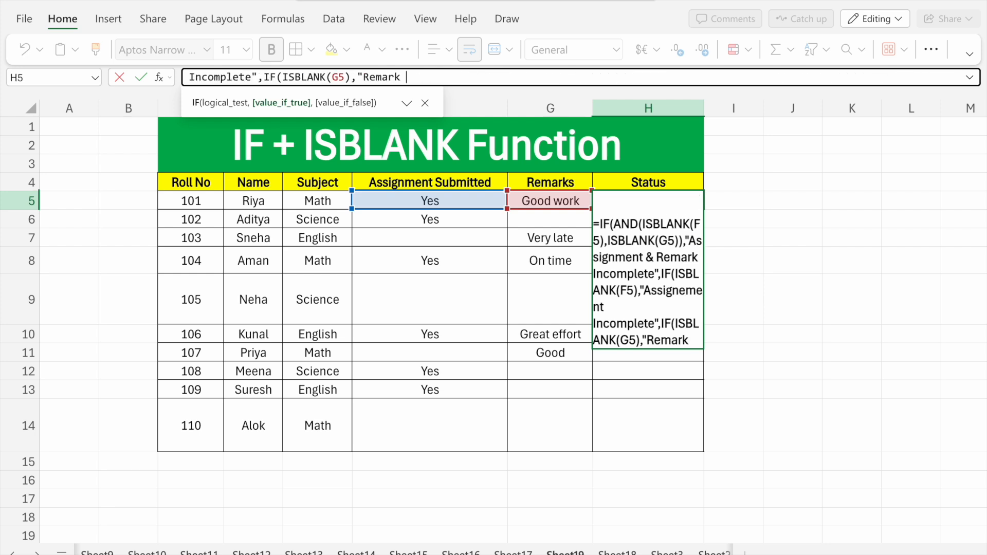
text( Incomplete)
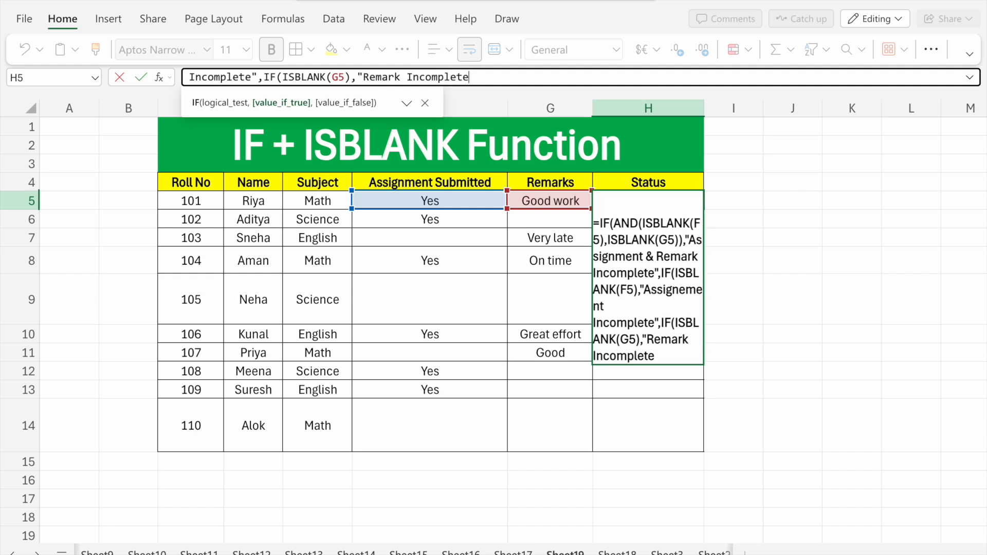
text(")
text(,)
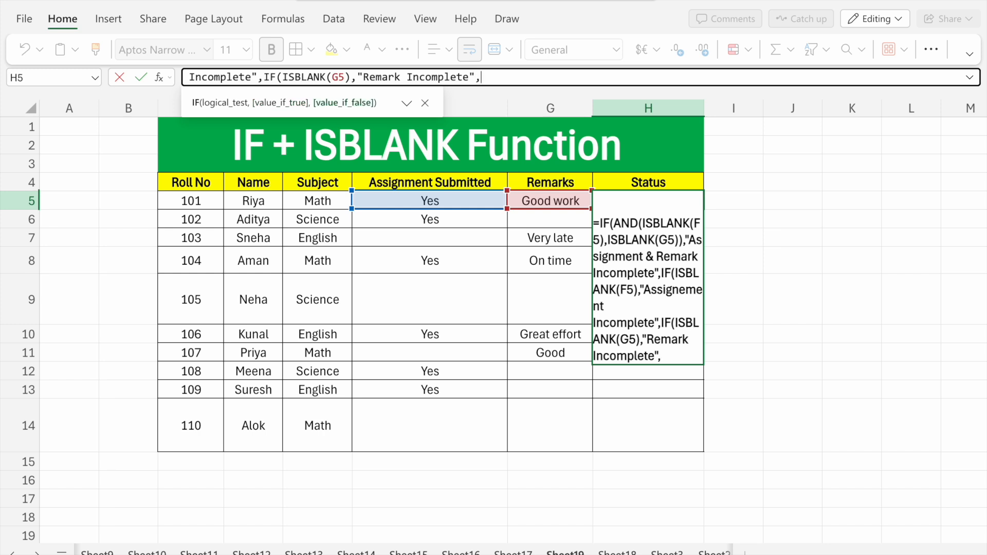
text(C)
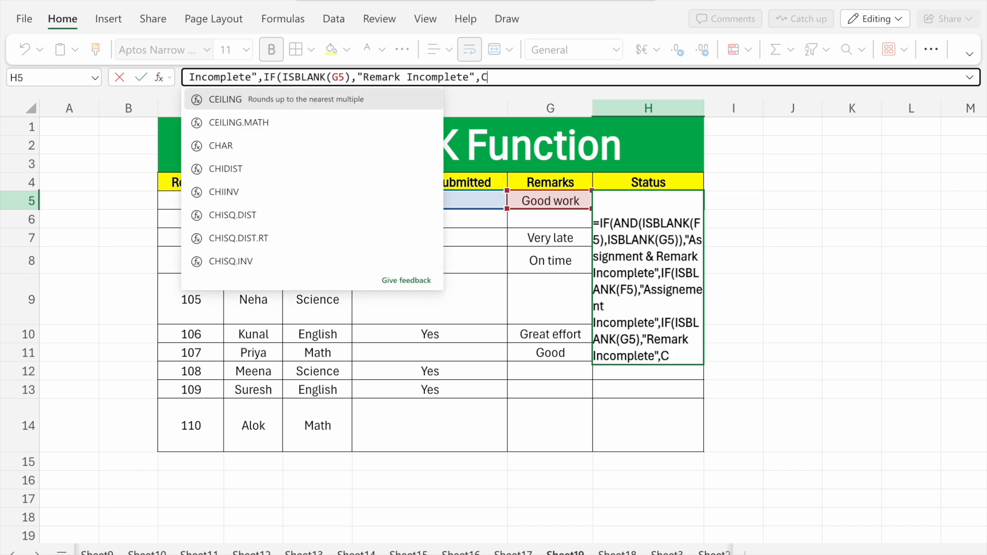
text(o)
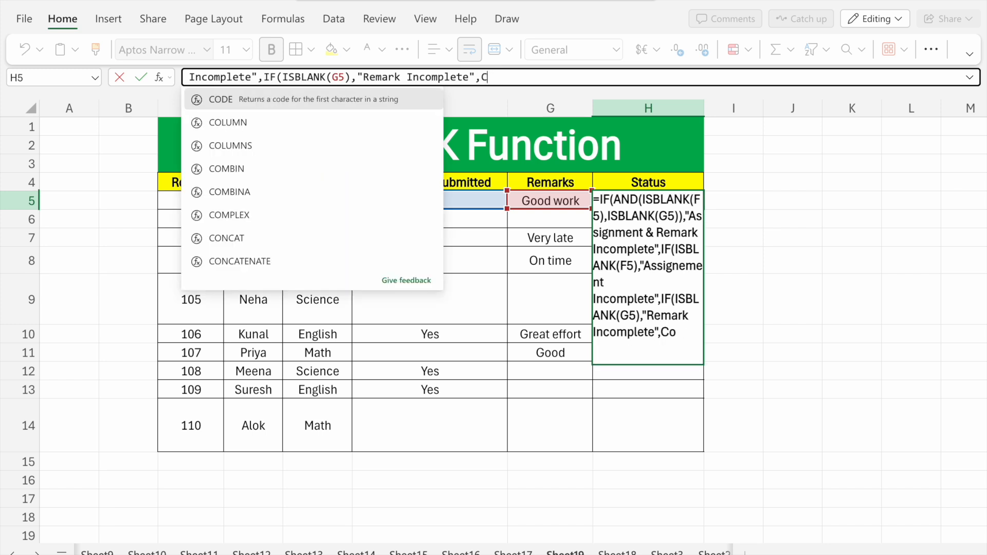
key(BackSpace)
key(BackSpace)
- Enter "Complete" as the third IF's value-if-false in H5, then close all three IF functions and commit the formula
text("Complete)
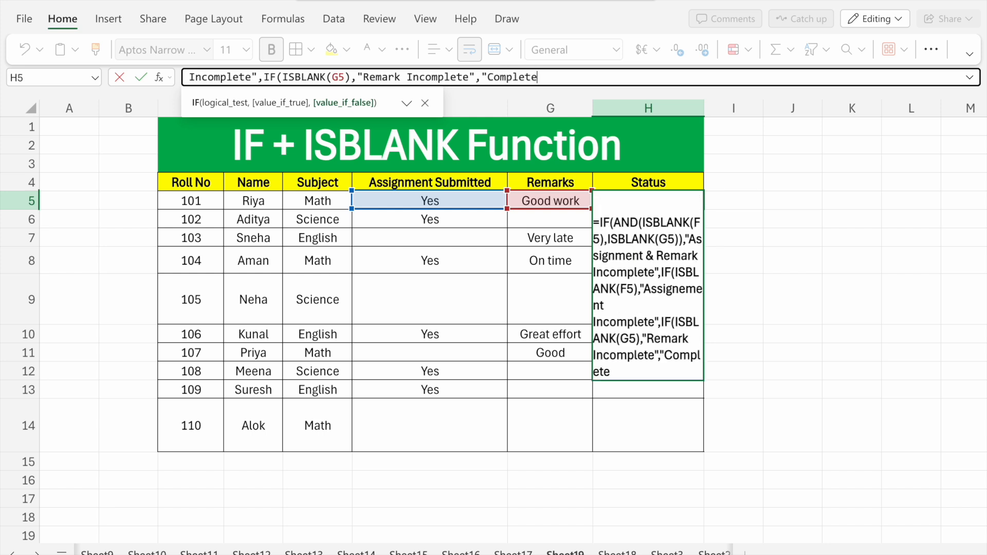
text(")))))
key(BackSpace)
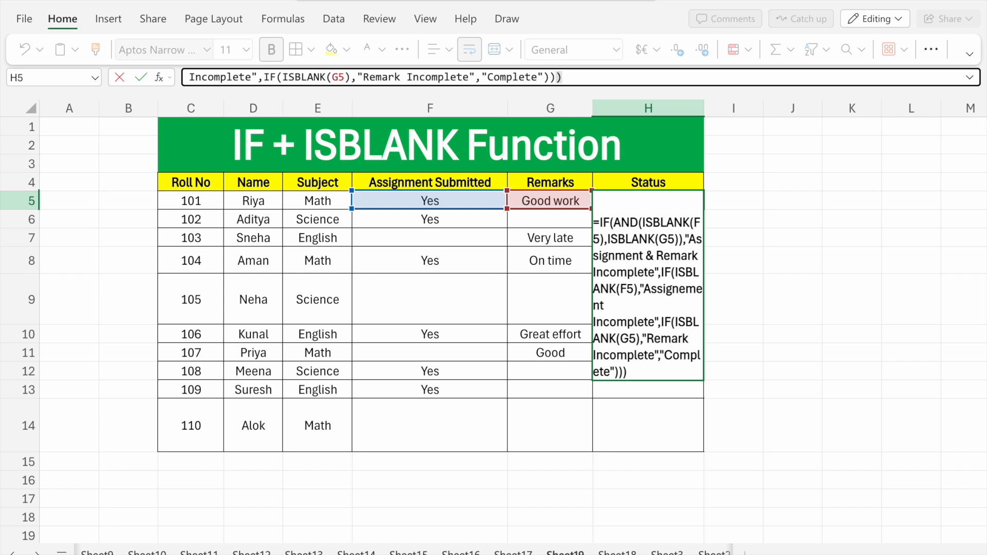
key(Return)
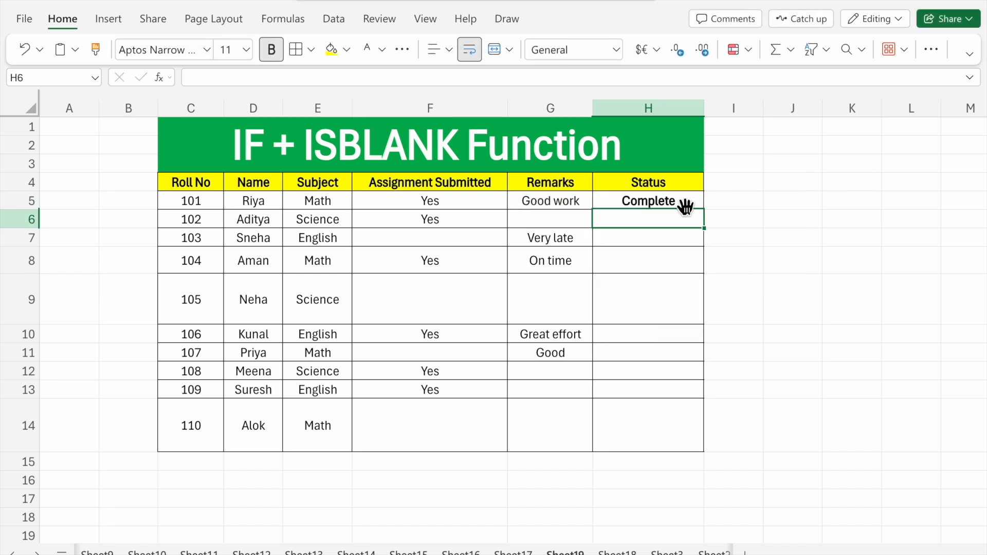
- Fill the Status formula from H5 down to H14 and check rows 6 and 7 against their submission and remark cells
click(681, 207)
drag(704, 210, 666, 431)
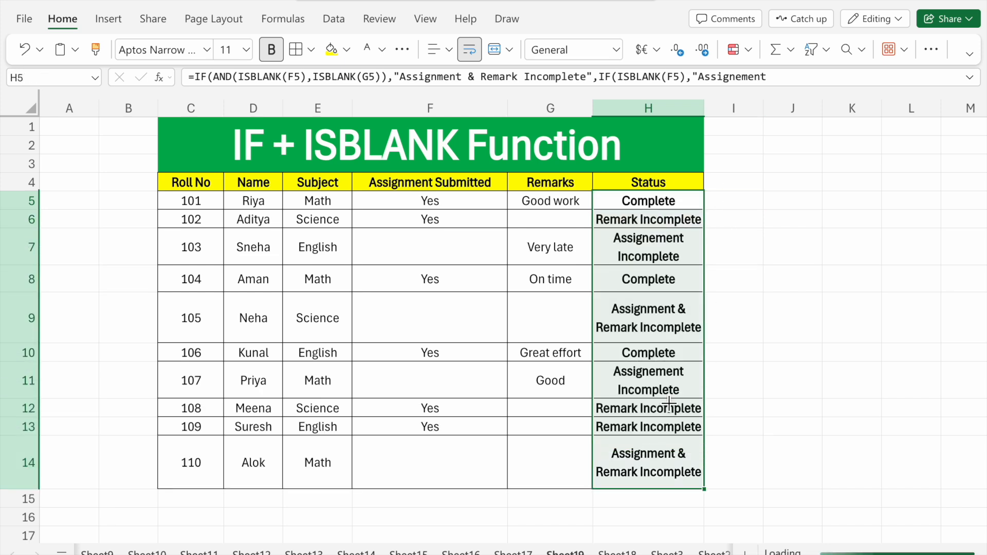
click(559, 227)
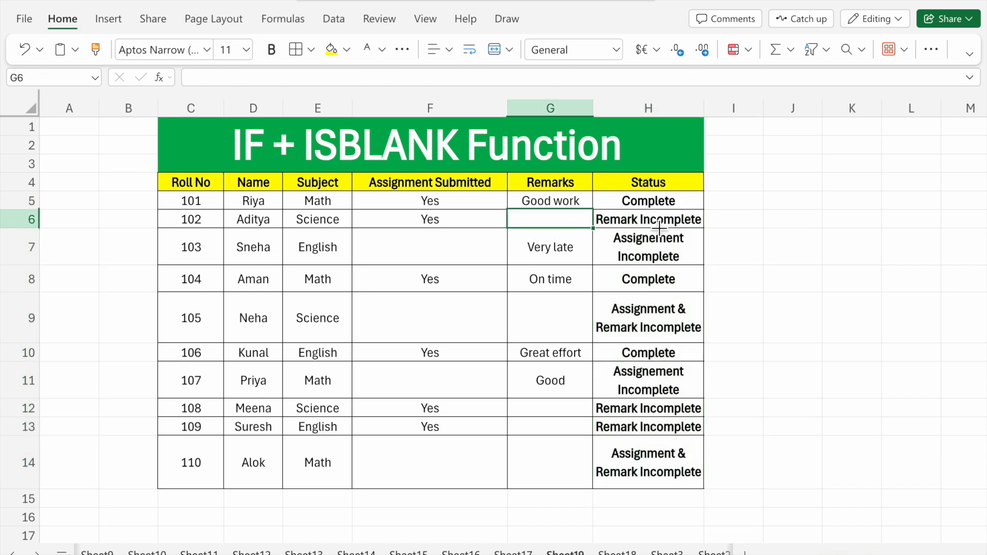
click(573, 258)
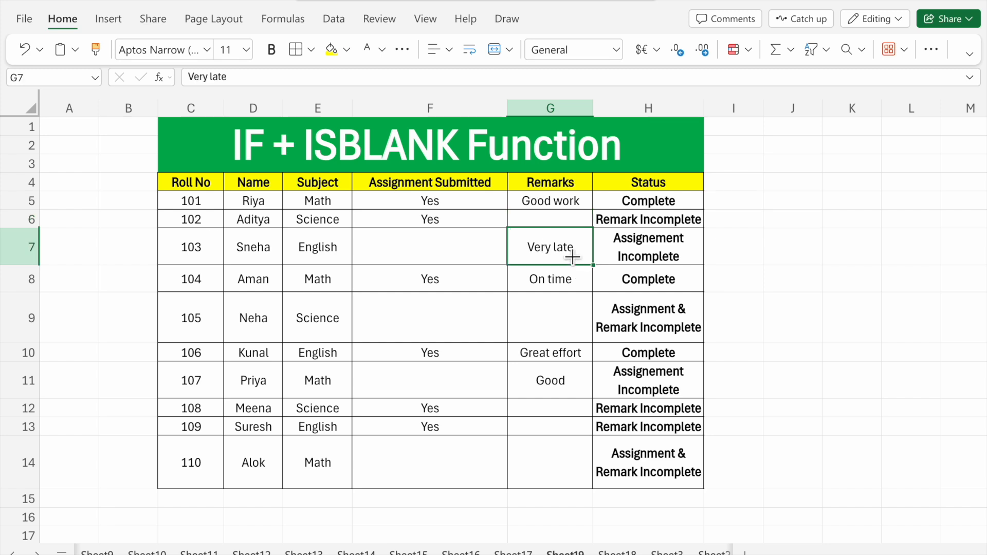
click(478, 257)
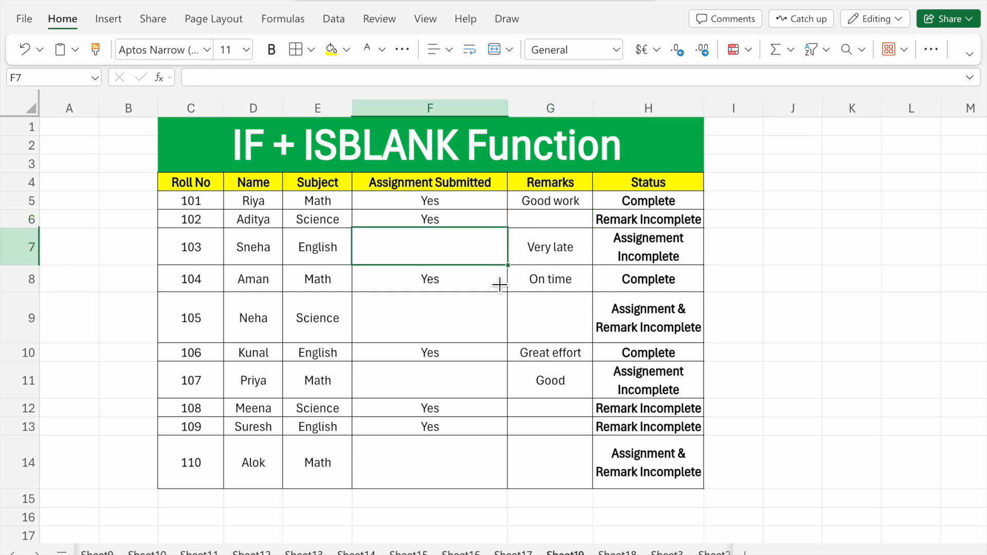